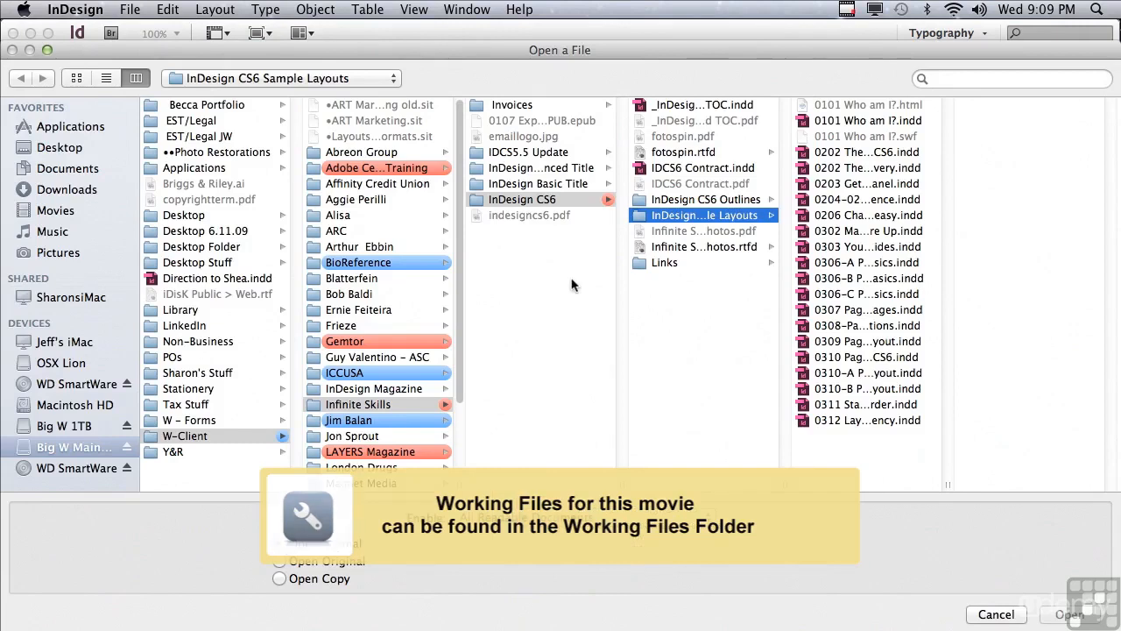
# - Open 0308-Pages-Sections.indd from the InDesign CS6 Sample Layouts folder and display the document's page thumbnails
pyautogui.click(851, 326)
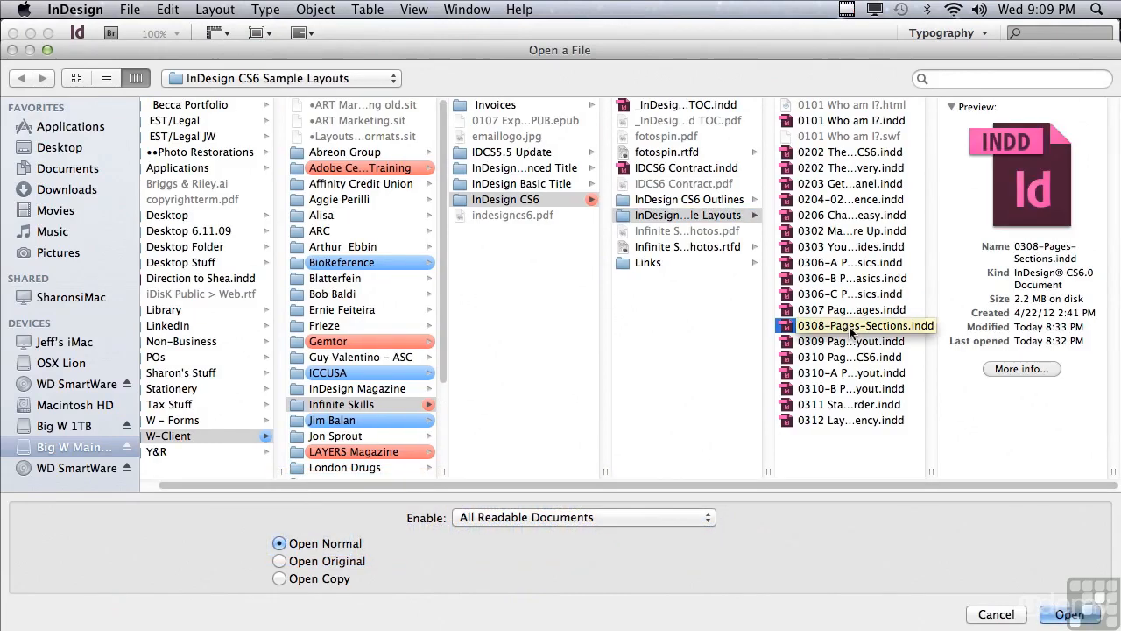
pyautogui.click(1055, 615)
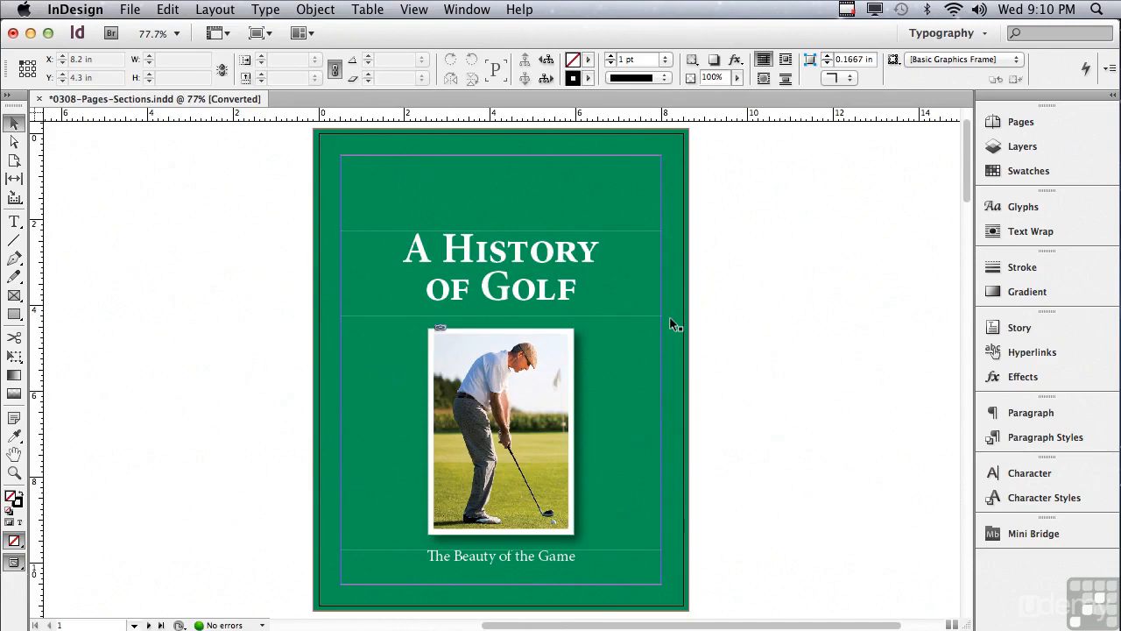
pyautogui.click(996, 128)
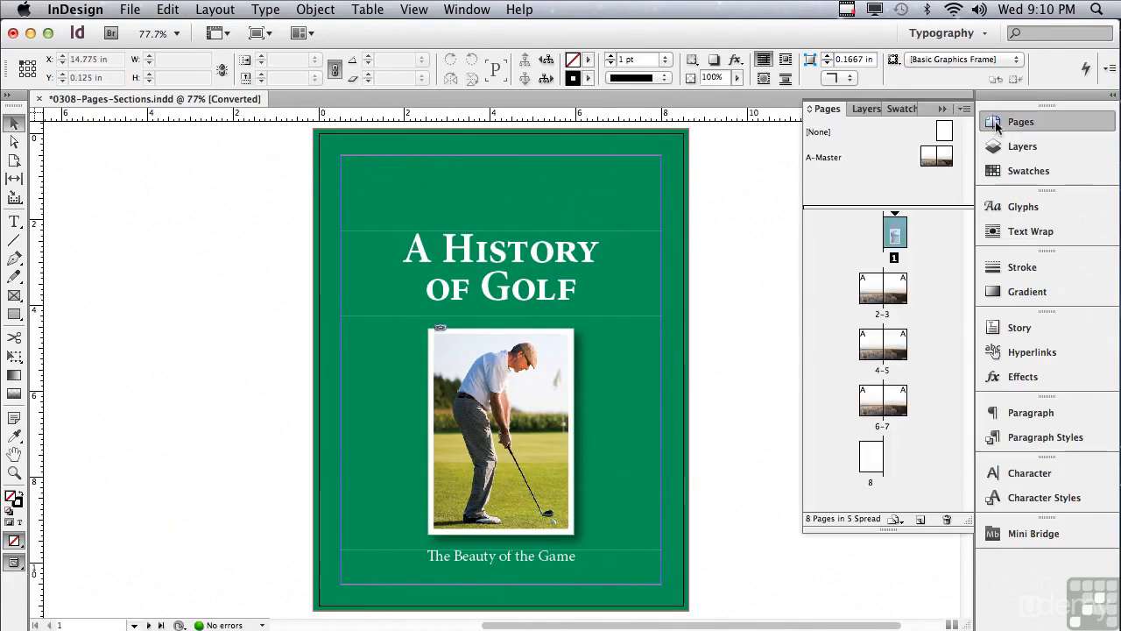
# - Set the document's first section to start page numbering at 27
pyautogui.click(965, 108)
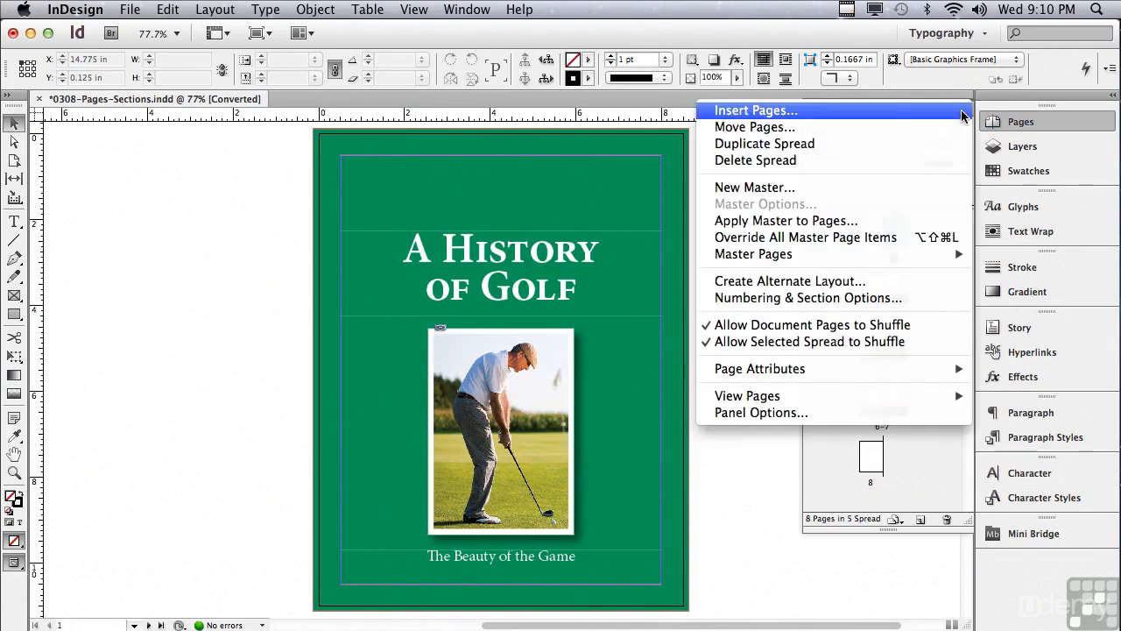
pyautogui.click(883, 300)
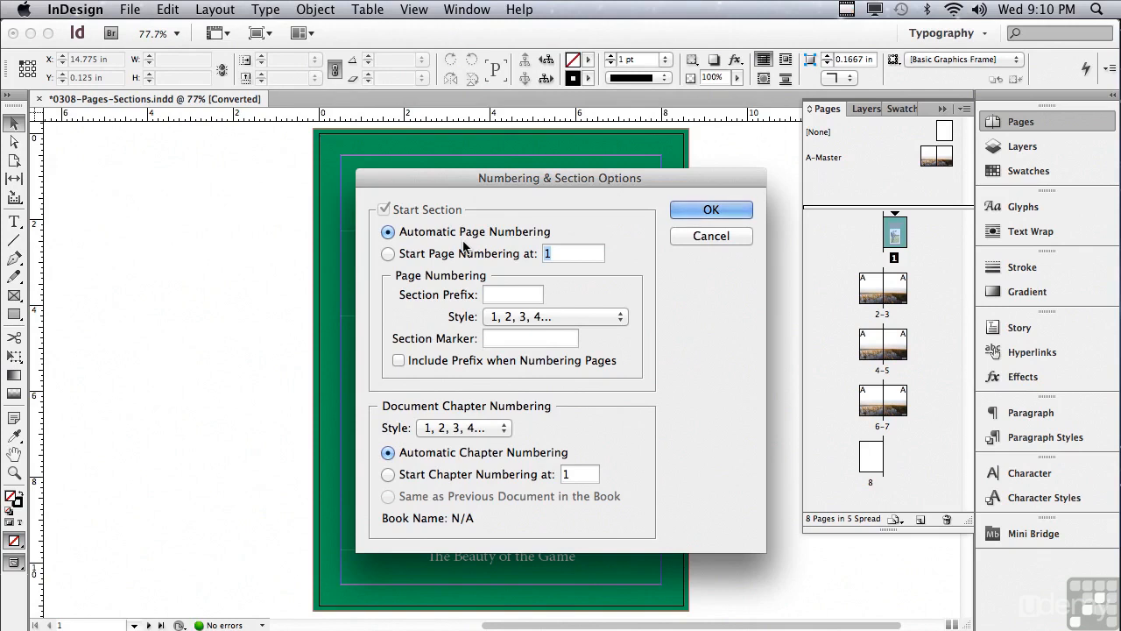
pyautogui.moveTo(428, 183); pyautogui.dragTo(753, 221)
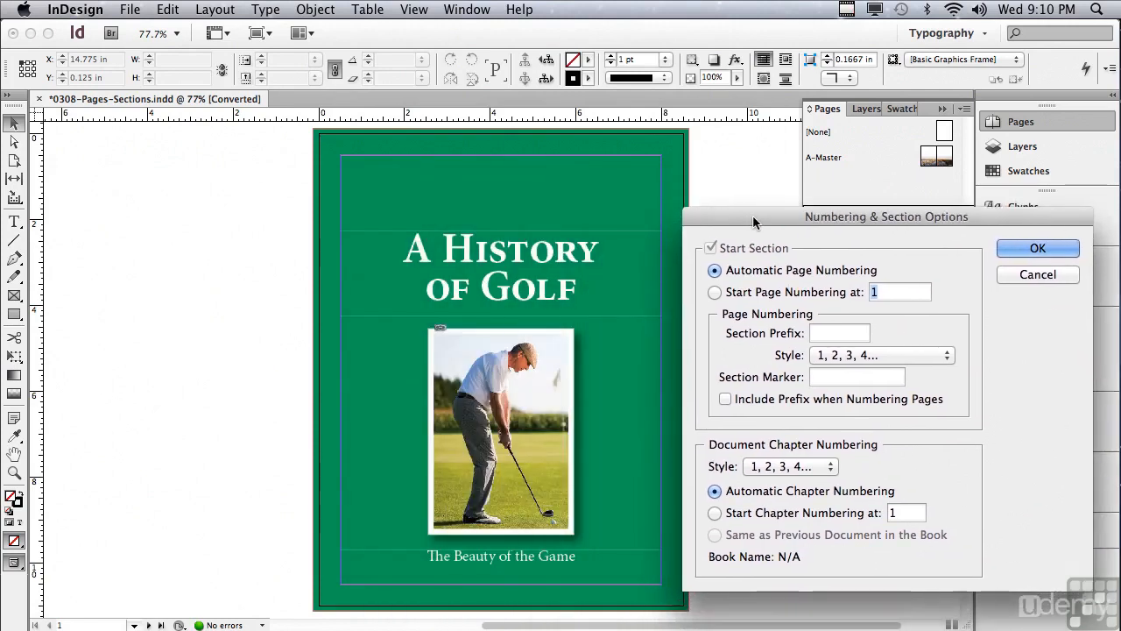
pyautogui.moveTo(752, 214); pyautogui.dragTo(471, 182)
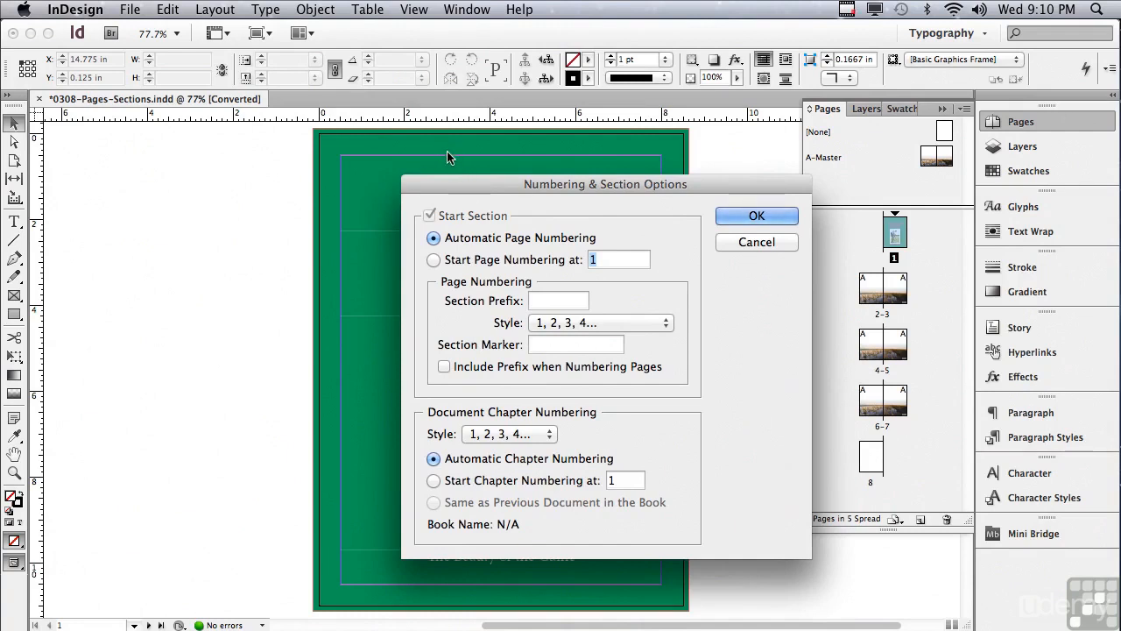
pyautogui.click(432, 261)
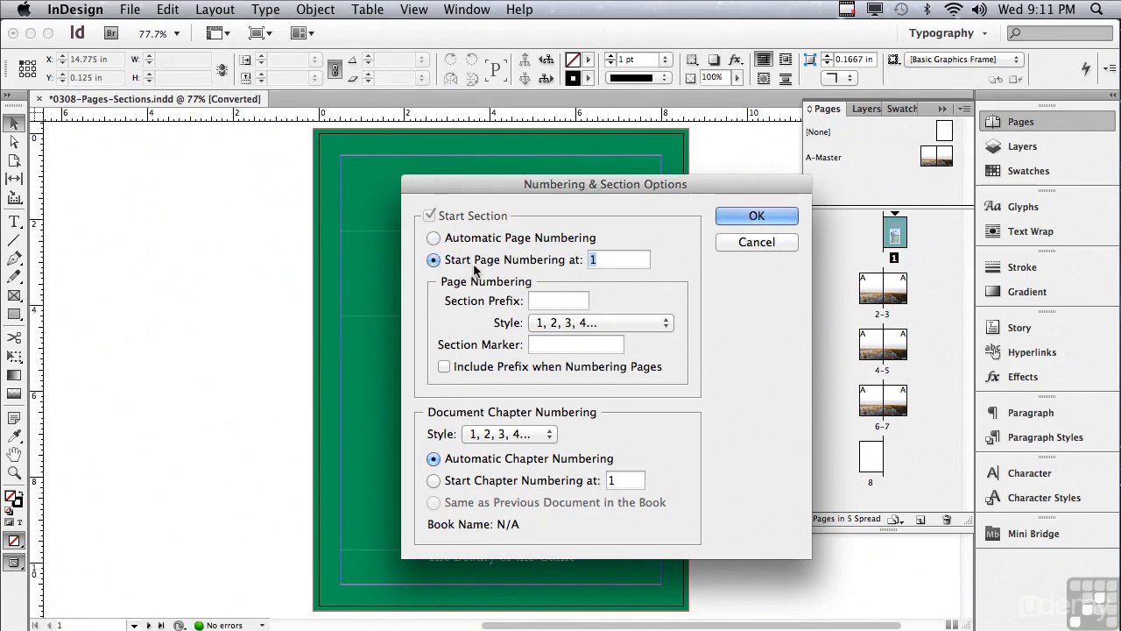
pyautogui.write('27')
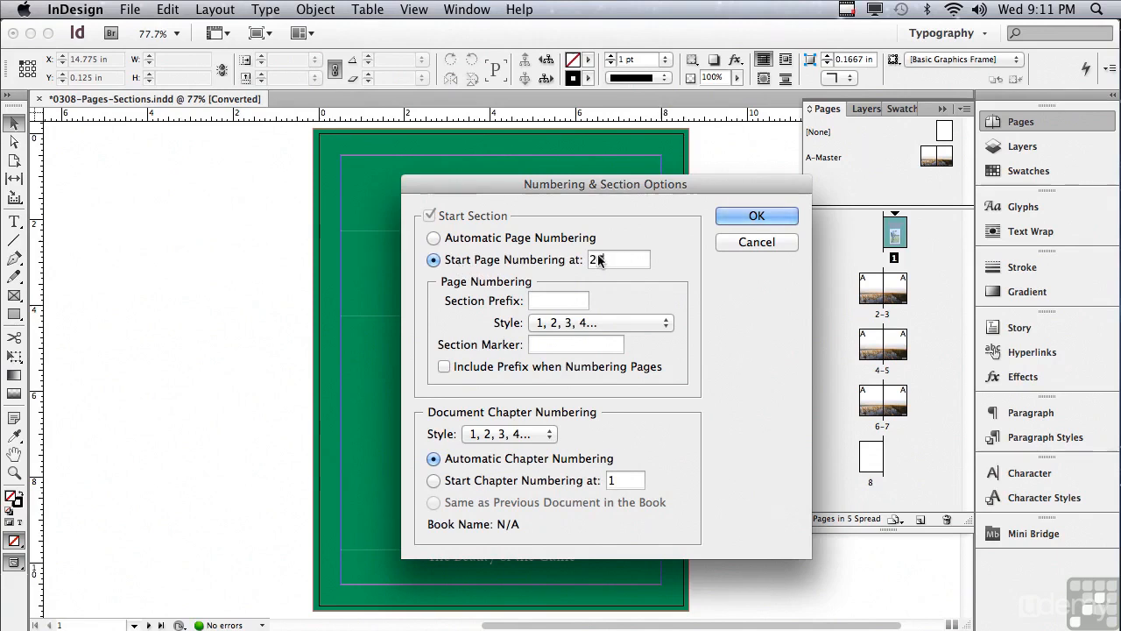
pyautogui.click(729, 219)
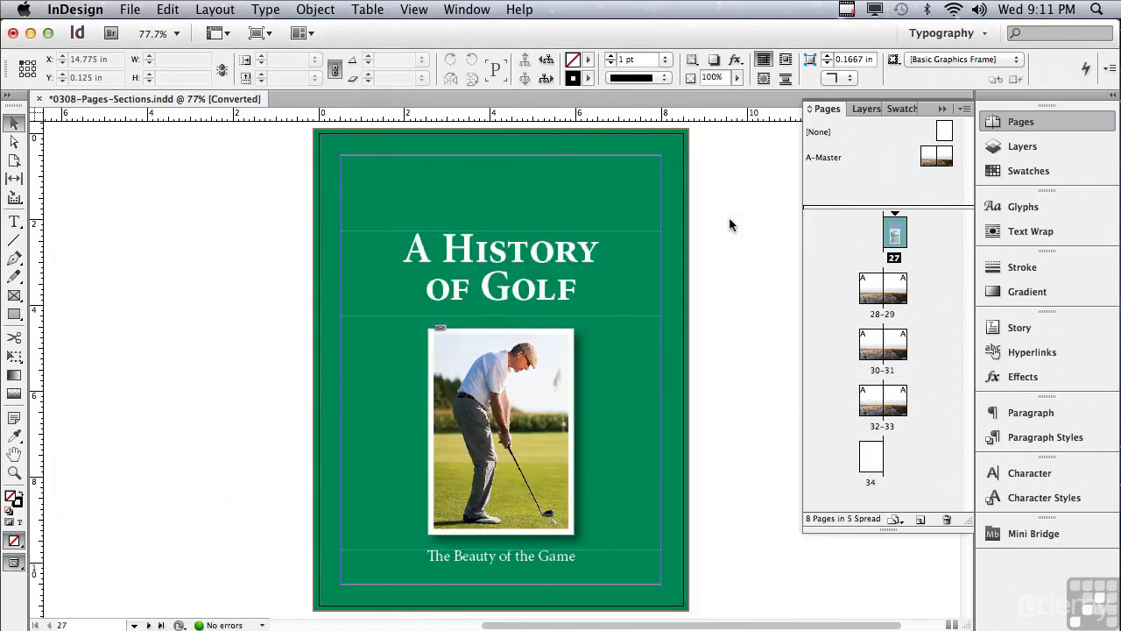
# - Check the page numbers on spread 28-29 and return to the cover page
pyautogui.keyDown('alt'); pyautogui.click(887, 243); pyautogui.keyUp('alt')
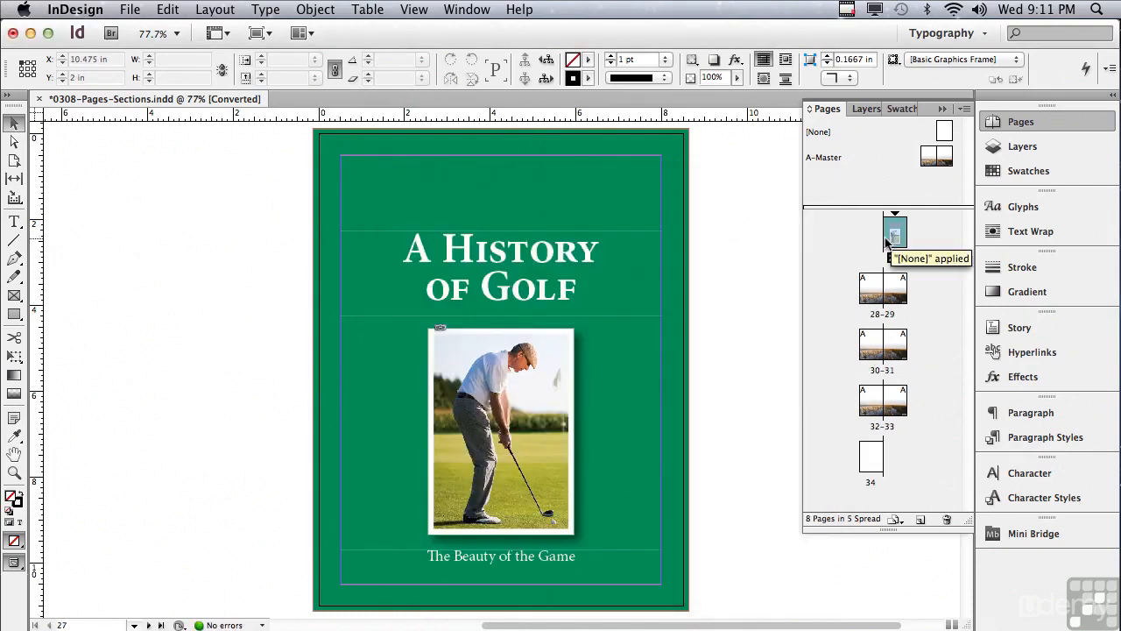
pyautogui.doubleClick(881, 317)
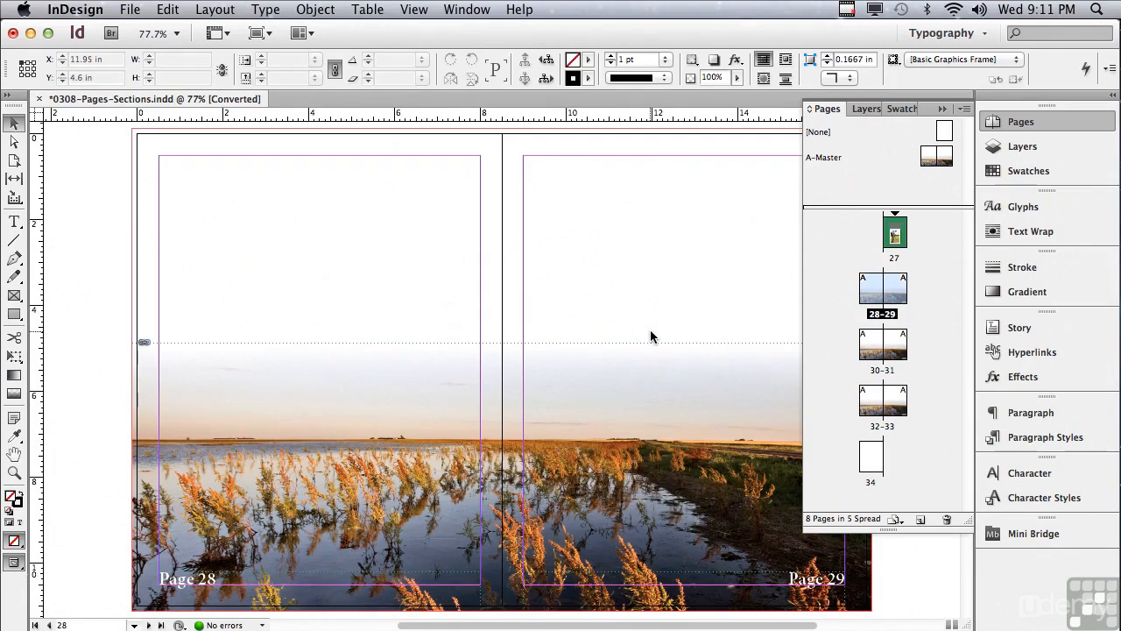
pyautogui.doubleClick(895, 232)
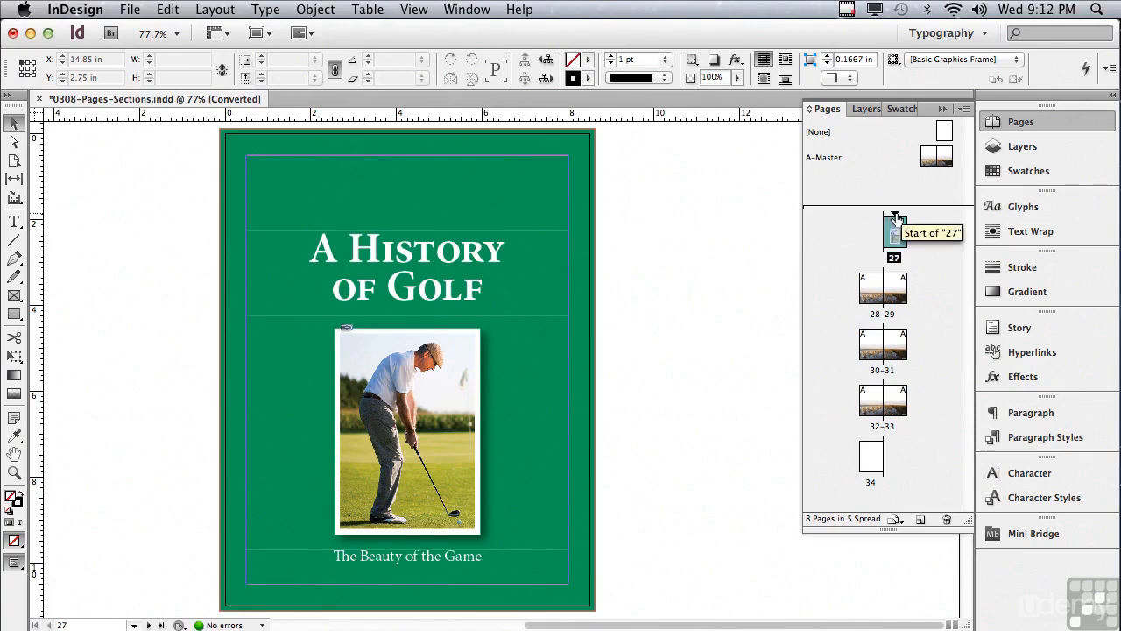
# - Restart the cover page's section at 1 with the section prefix "A-" included when numbering pages
pyautogui.doubleClick(894, 218)
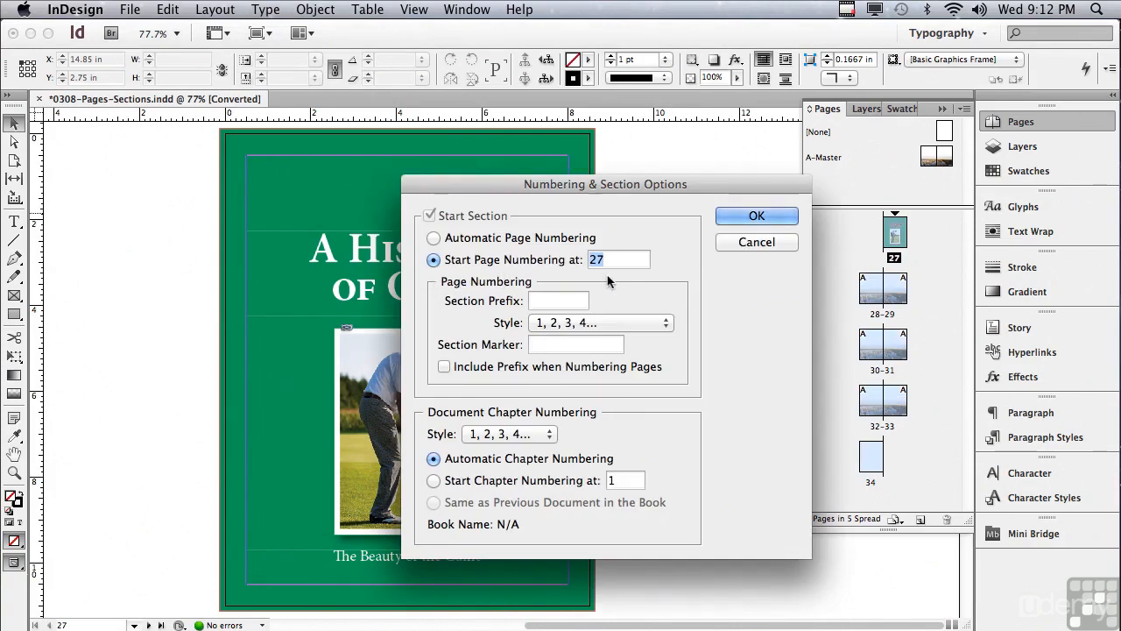
pyautogui.write('1')
pyautogui.press('Tab')
pyautogui.write('A-')
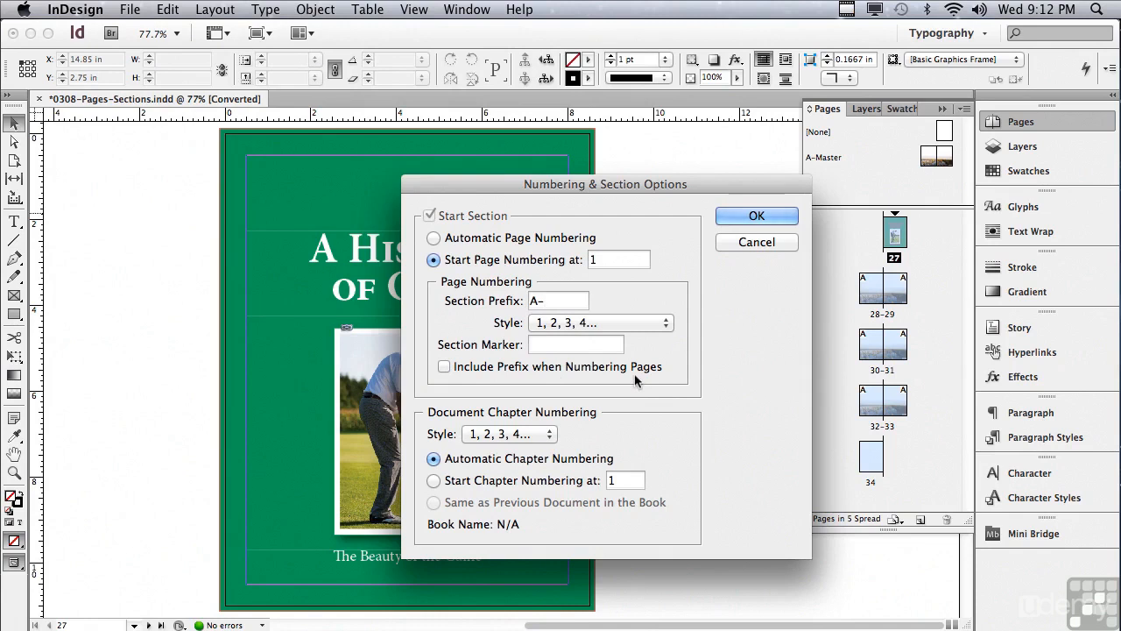
pyautogui.click(444, 368)
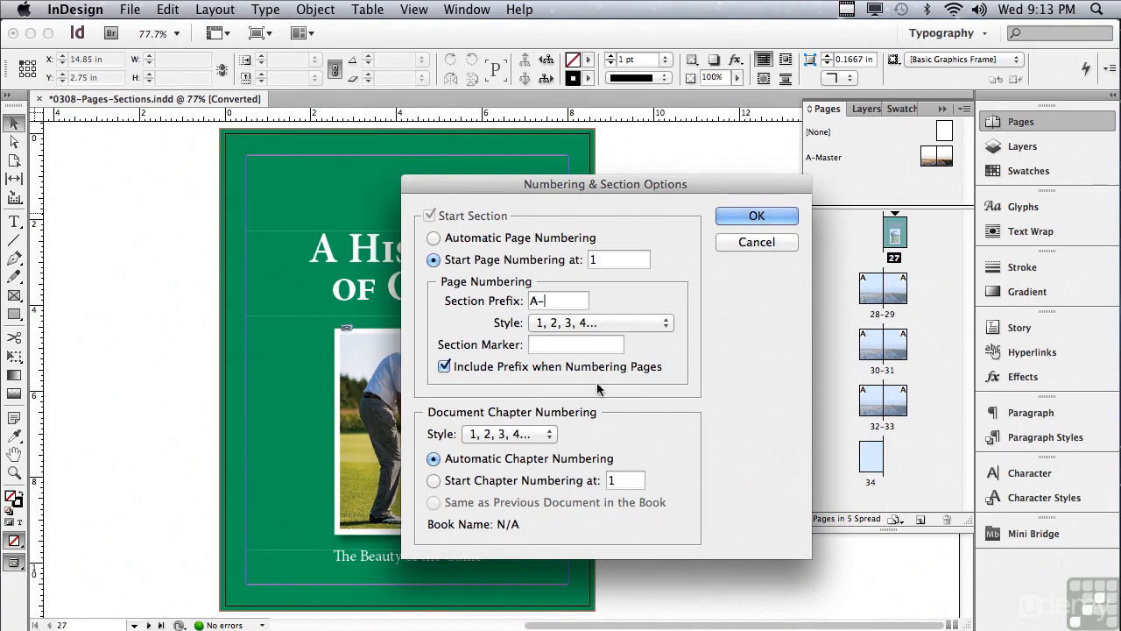
pyautogui.click(755, 218)
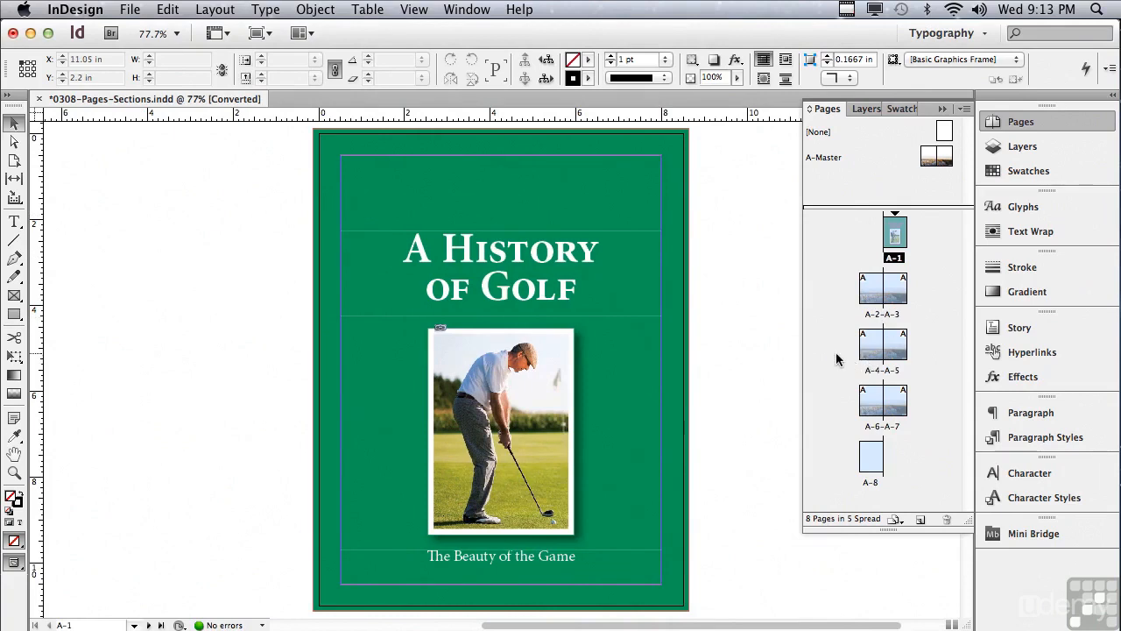
# - Start a new section on page A-5, numbered from 1 with the prefix "B-" included in the page numbers
pyautogui.doubleClick(892, 350)
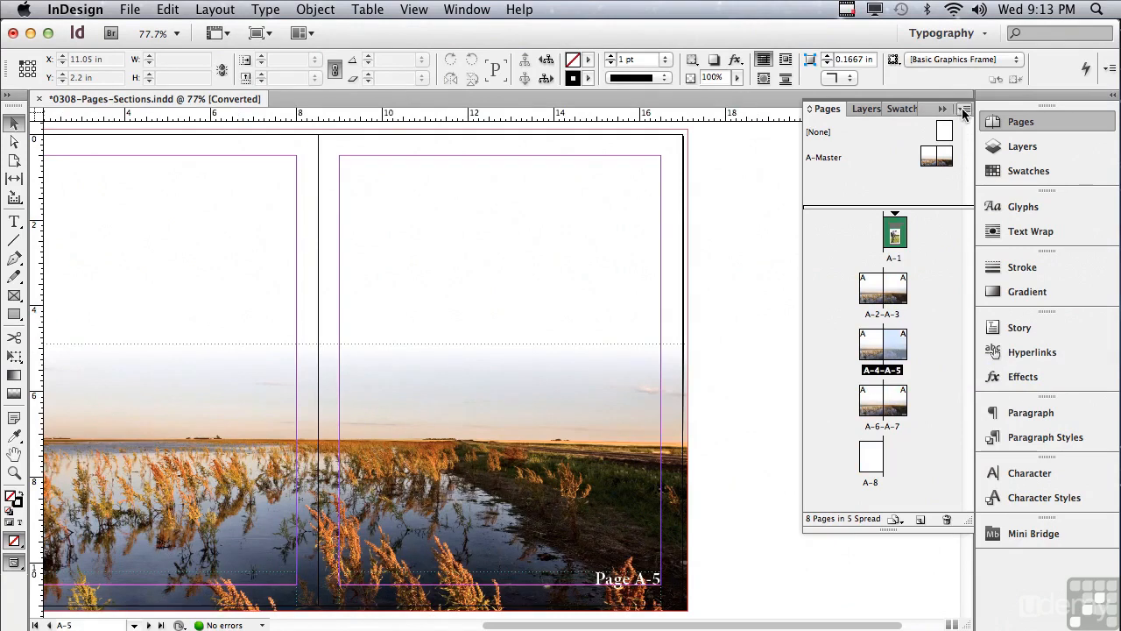
pyautogui.click(964, 109)
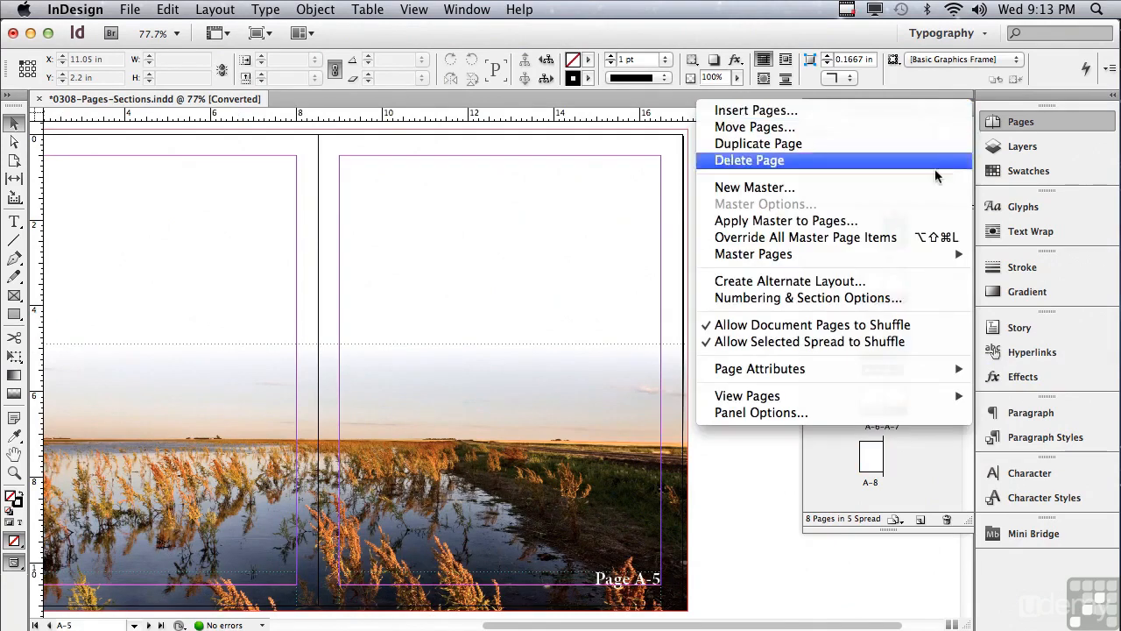
pyautogui.click(887, 297)
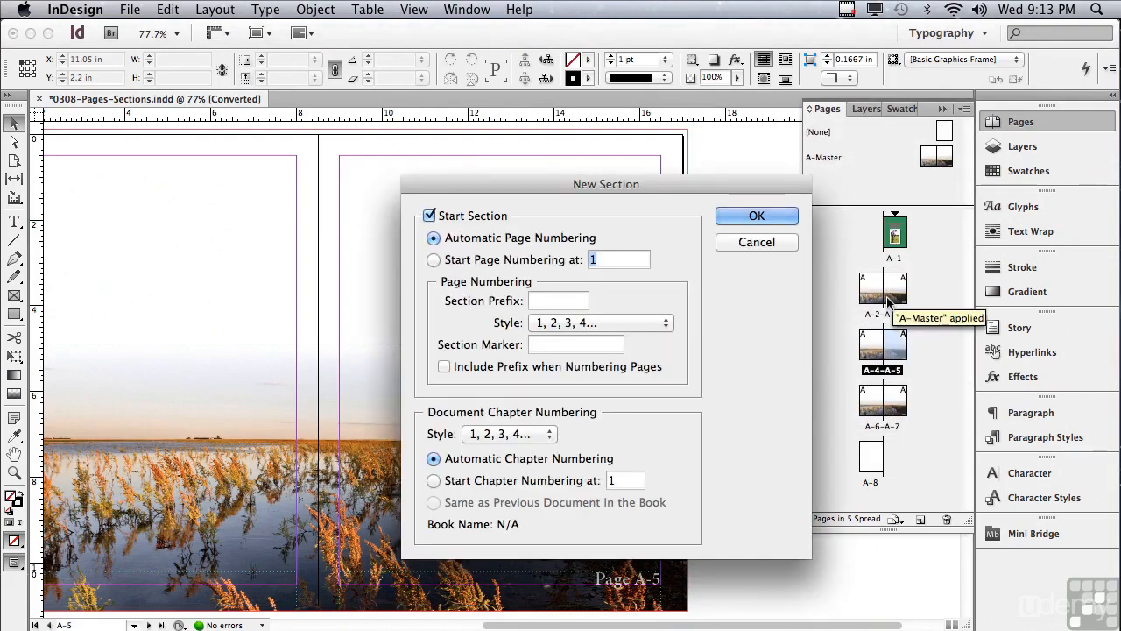
pyautogui.click(433, 260)
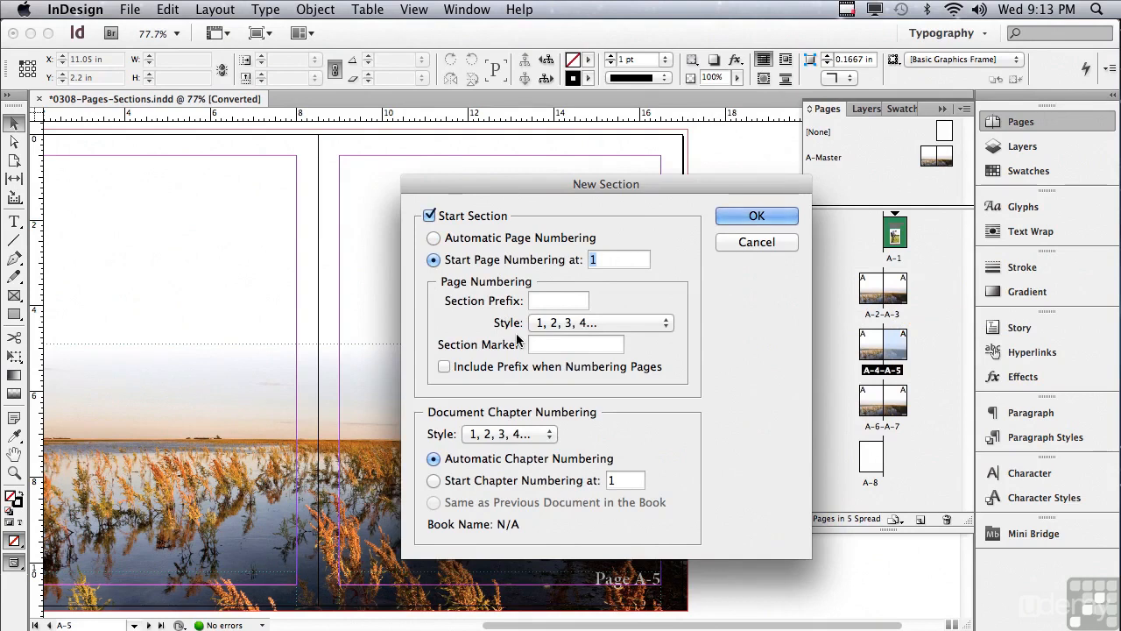
pyautogui.click(544, 302)
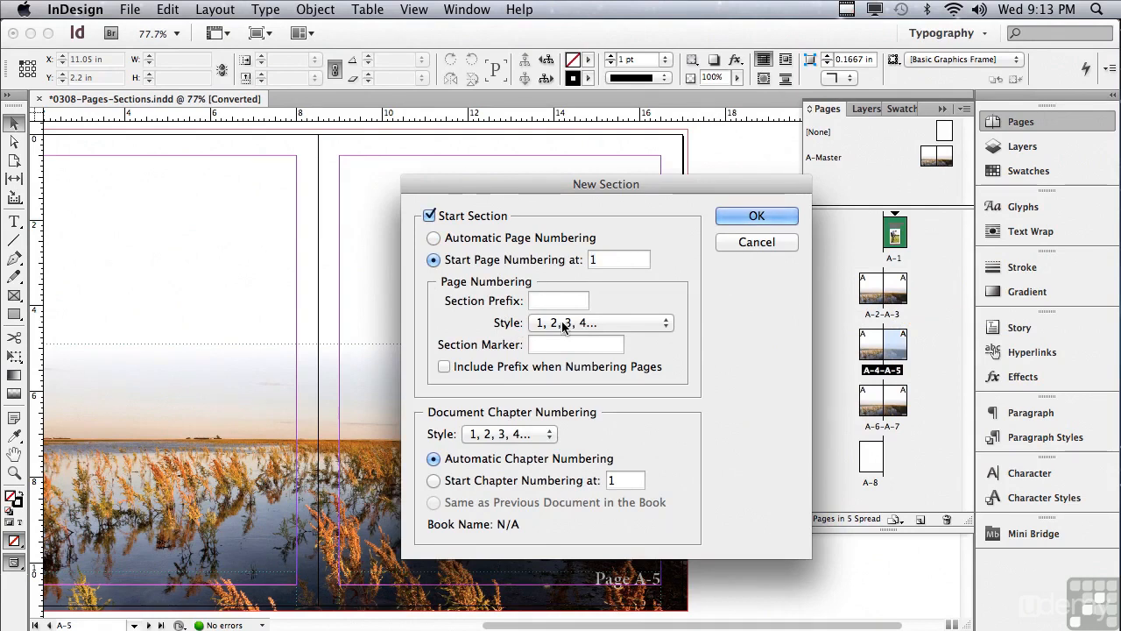
pyautogui.write('B-')
pyautogui.click(445, 366)
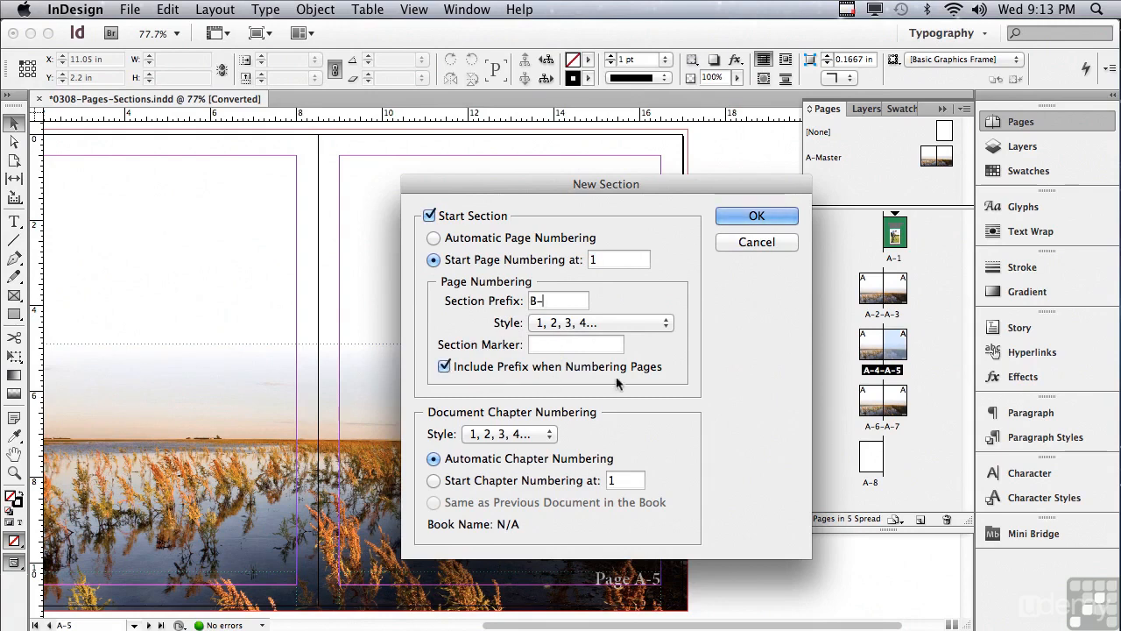
pyautogui.click(732, 216)
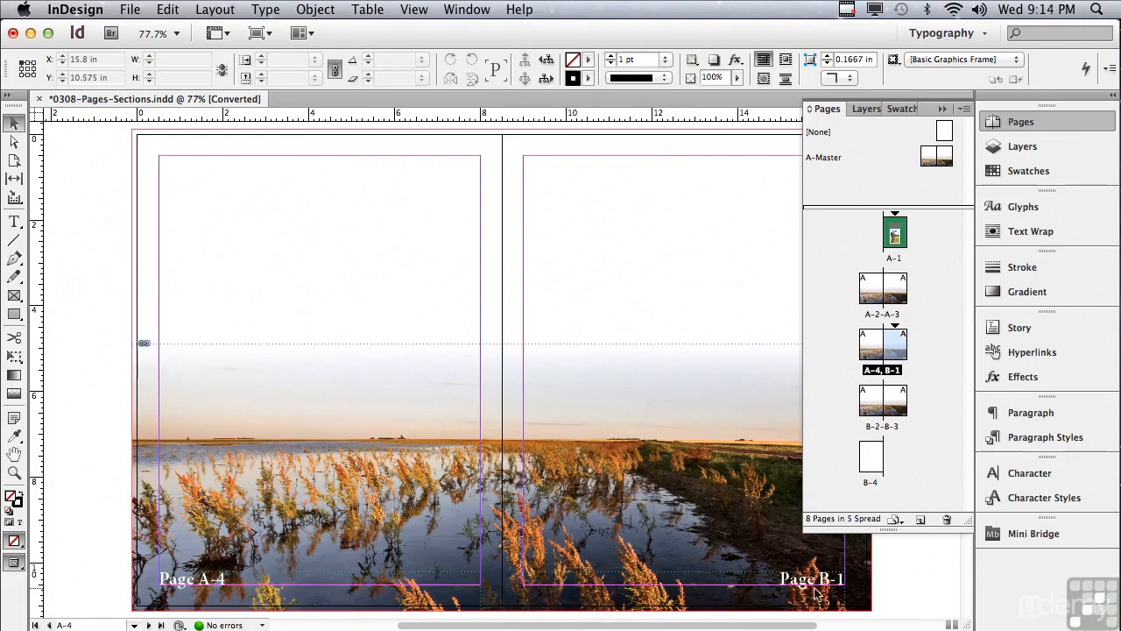
# - View the pages of spread B-2–B-3 and page B-4 to check the section numbering
pyautogui.doubleClick(879, 416)
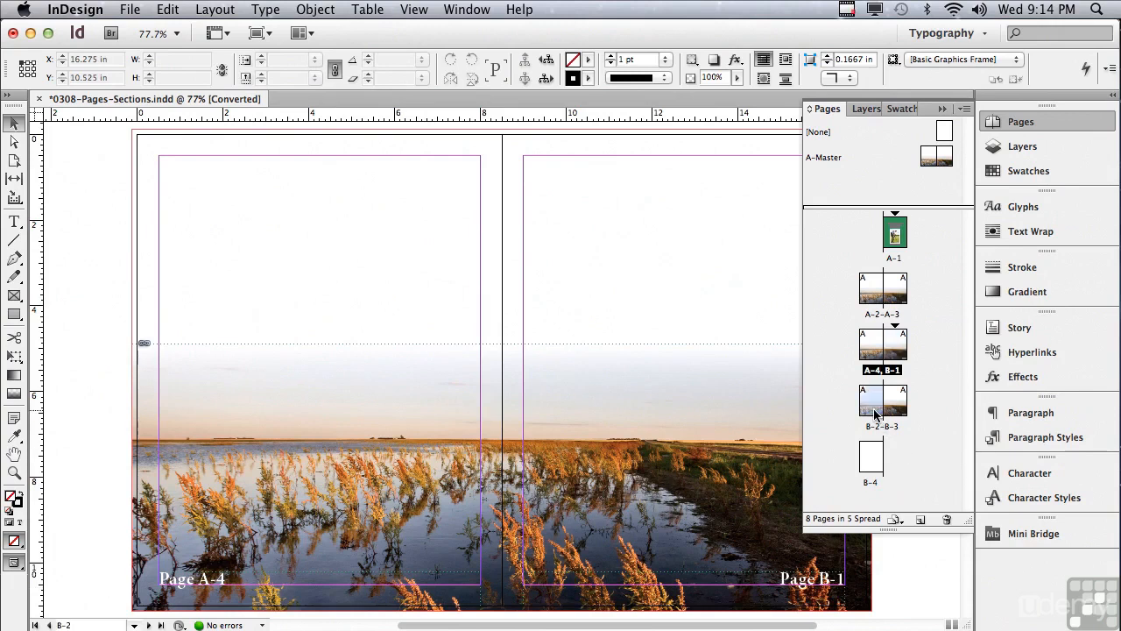
pyautogui.doubleClick(895, 414)
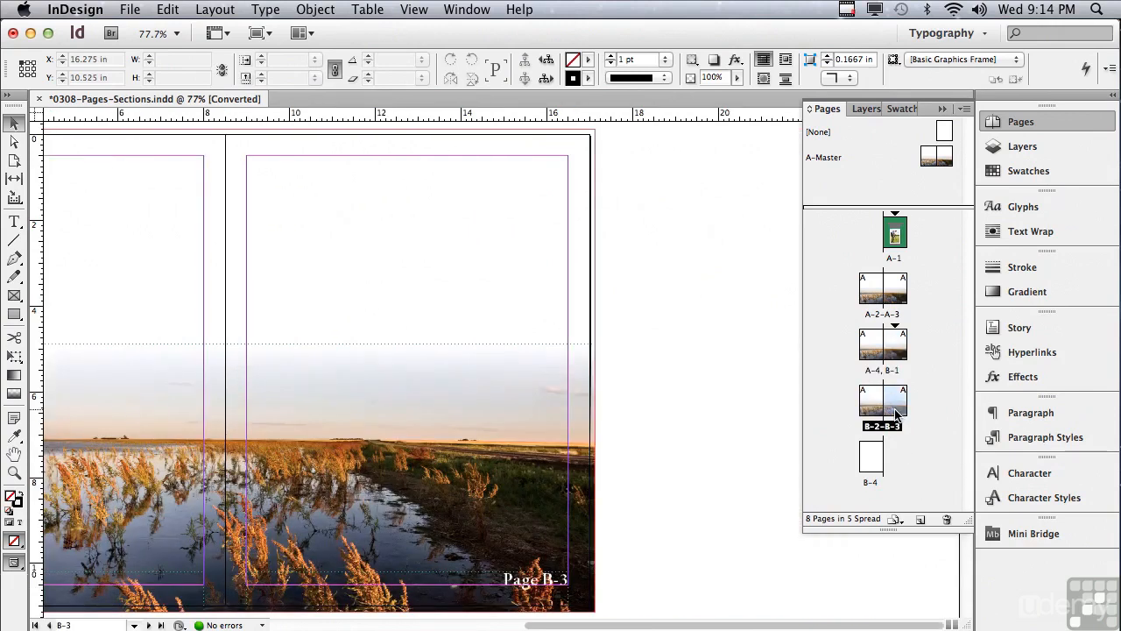
pyautogui.doubleClick(864, 457)
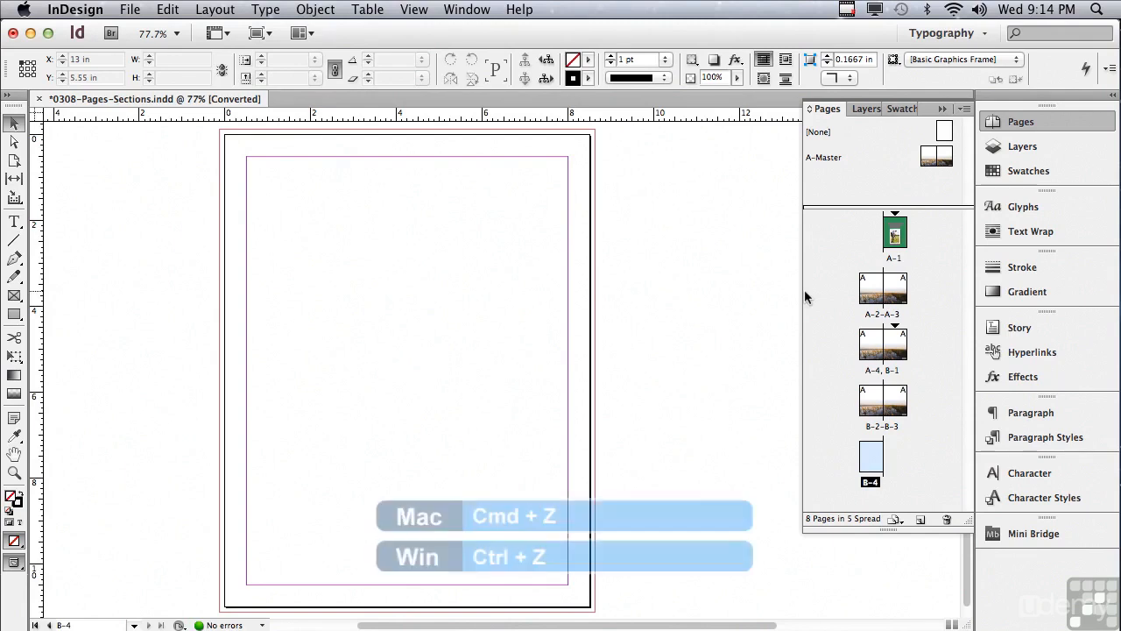
# - Undo the B- section, the A- prefix and the starting page number change
pyautogui.press('super+z')
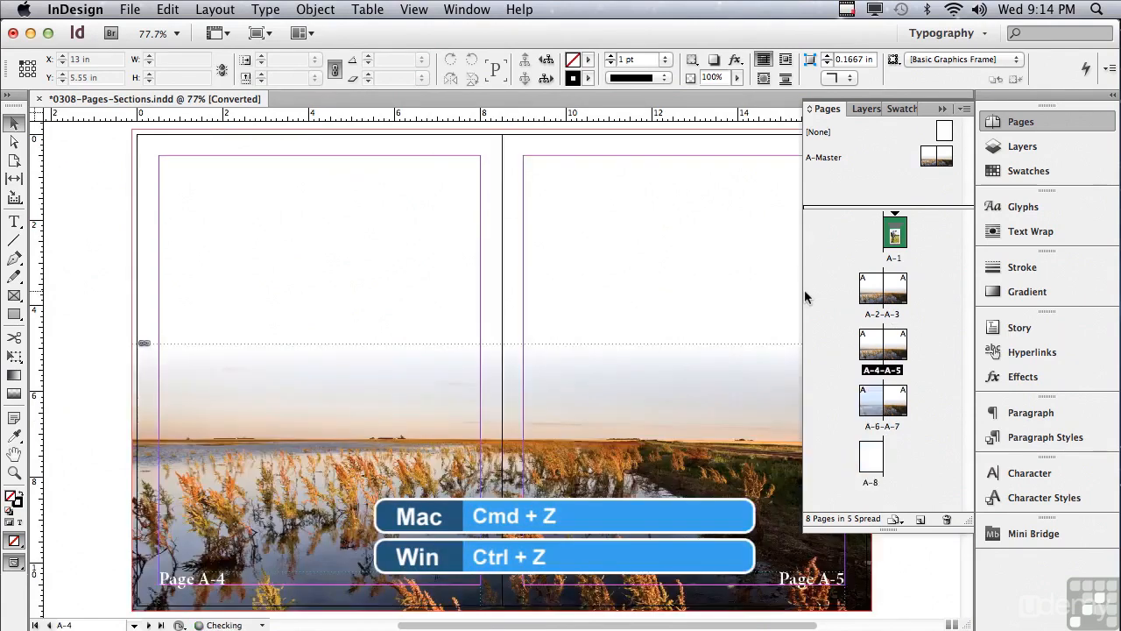
pyautogui.press('super+z')
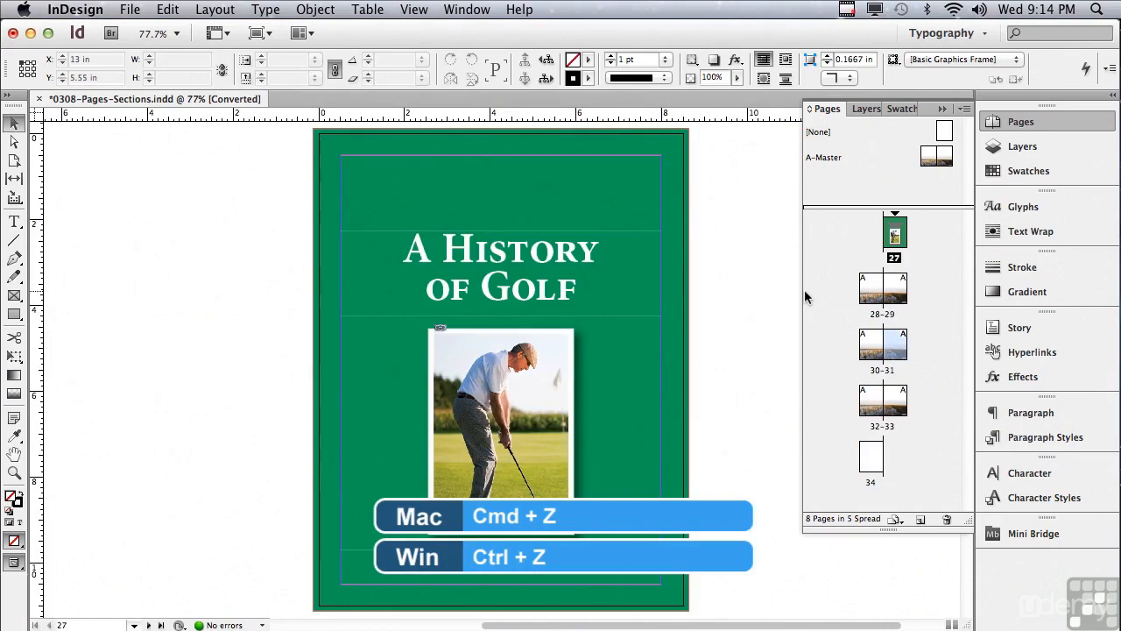
pyautogui.press('super+z')
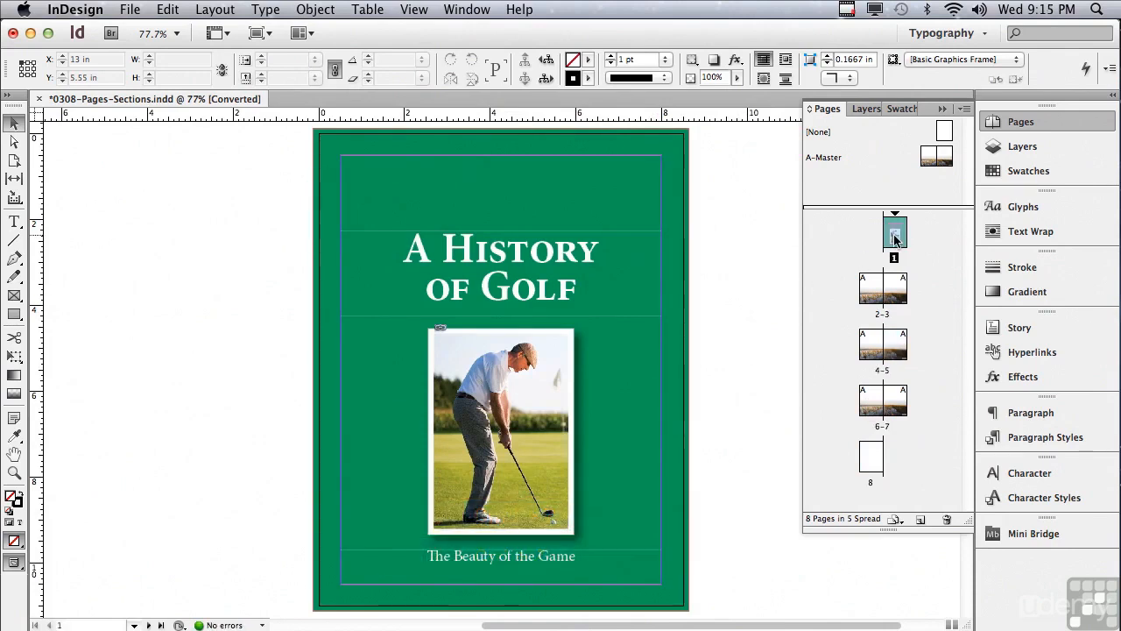
# - Start a new section on the blank last page with its page numbering fixed to start at 8
pyautogui.click(870, 464)
pyautogui.moveTo(869, 463); pyautogui.dragTo(861, 247)
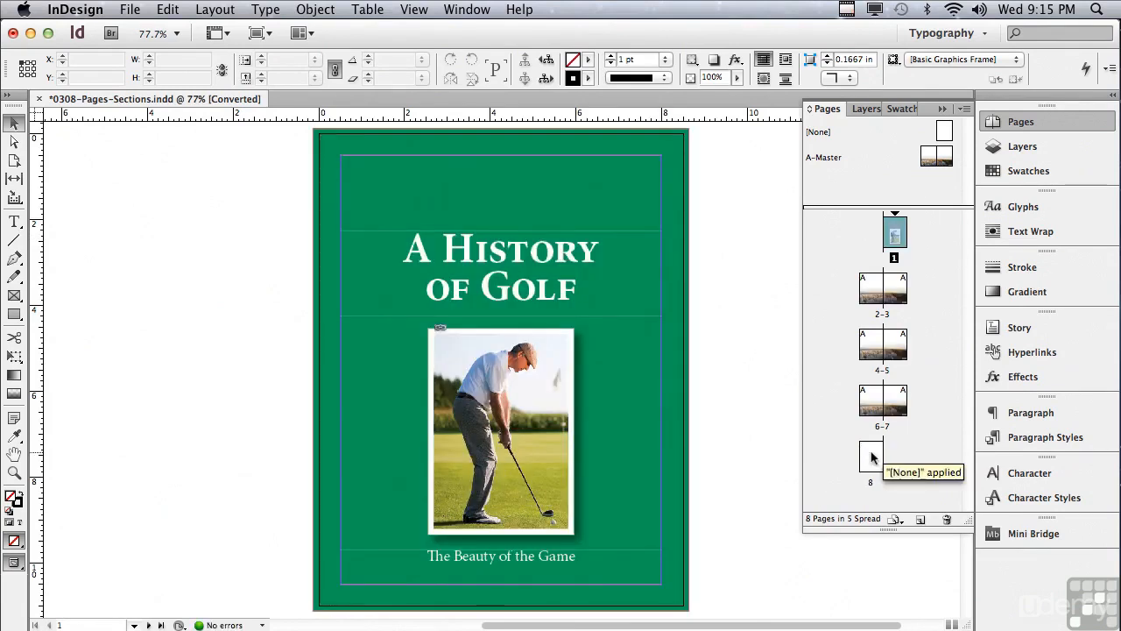
pyautogui.doubleClick(871, 456)
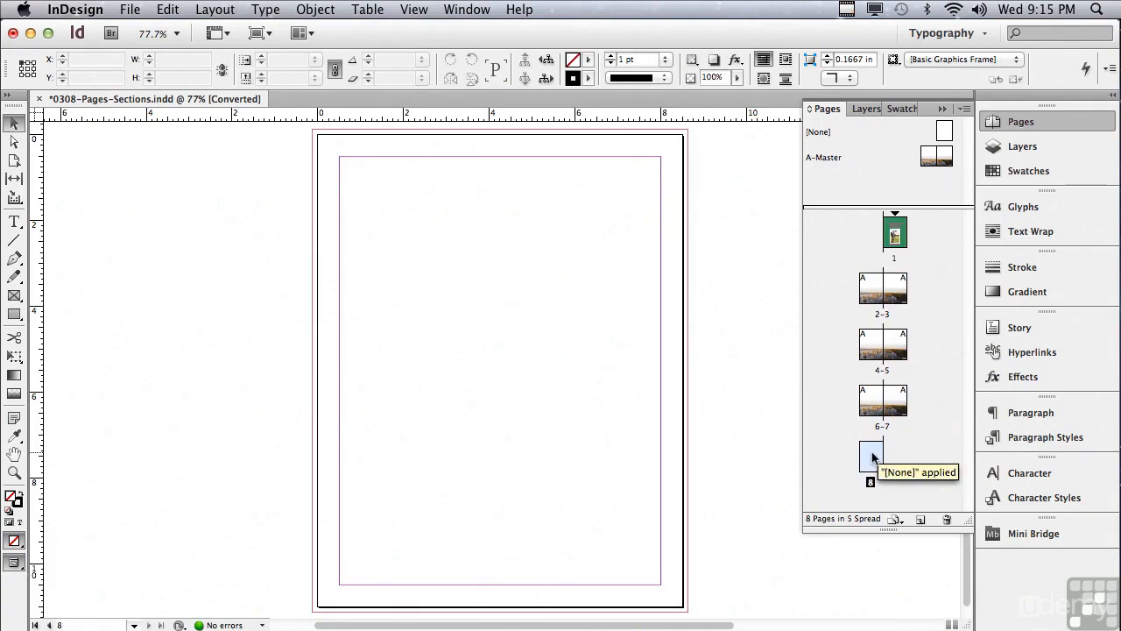
pyautogui.click(963, 110)
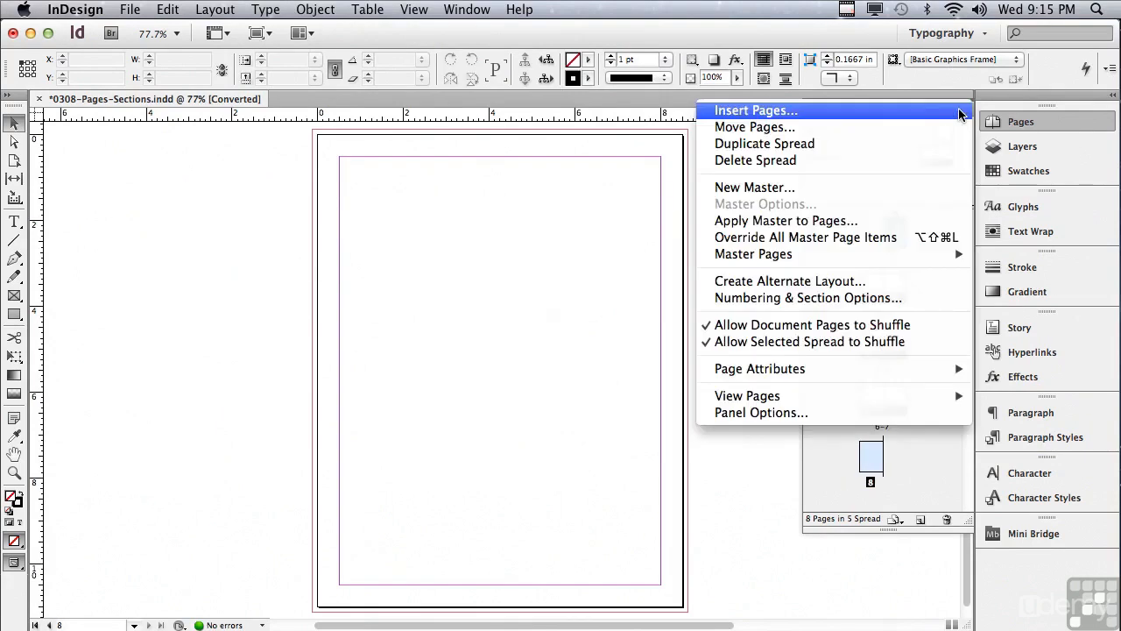
pyautogui.click(806, 298)
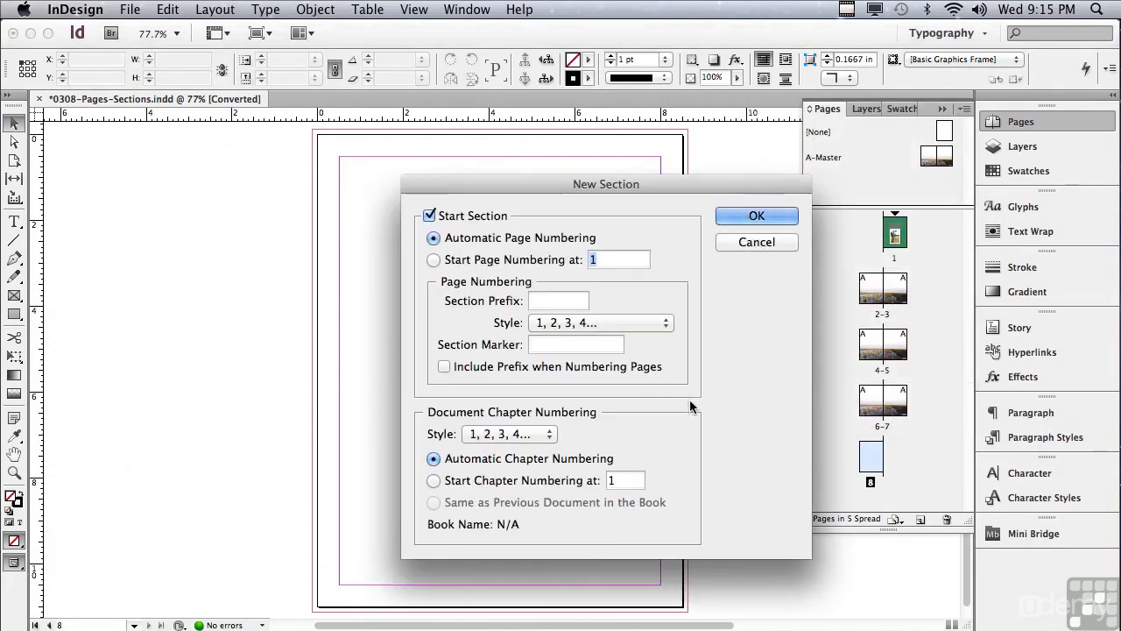
pyautogui.click(435, 260)
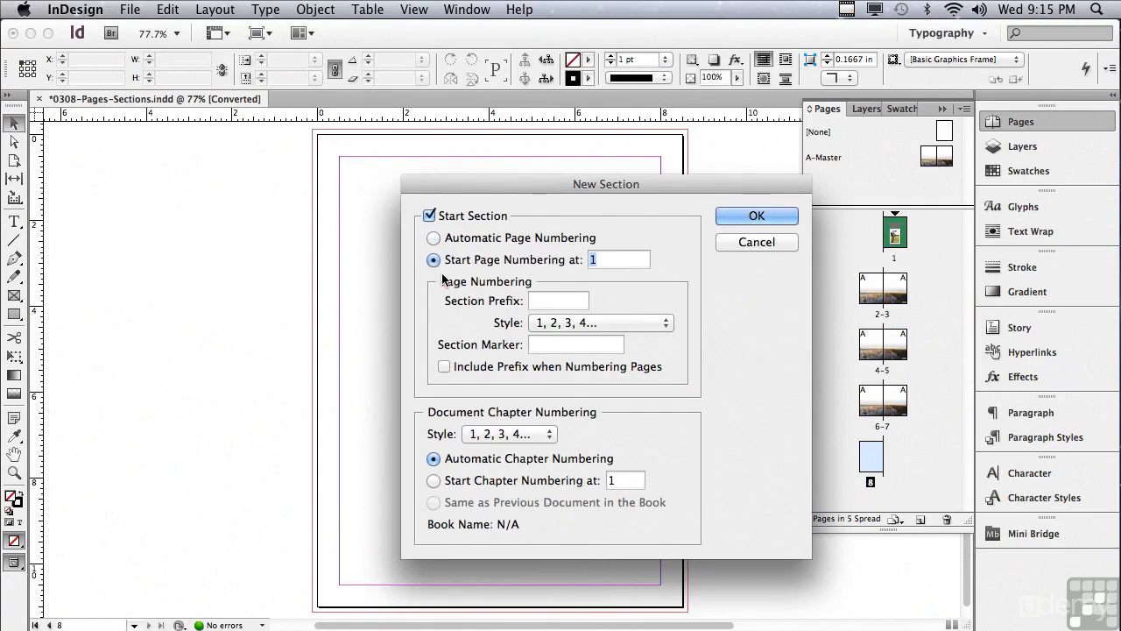
pyautogui.write('8')
pyautogui.click(727, 215)
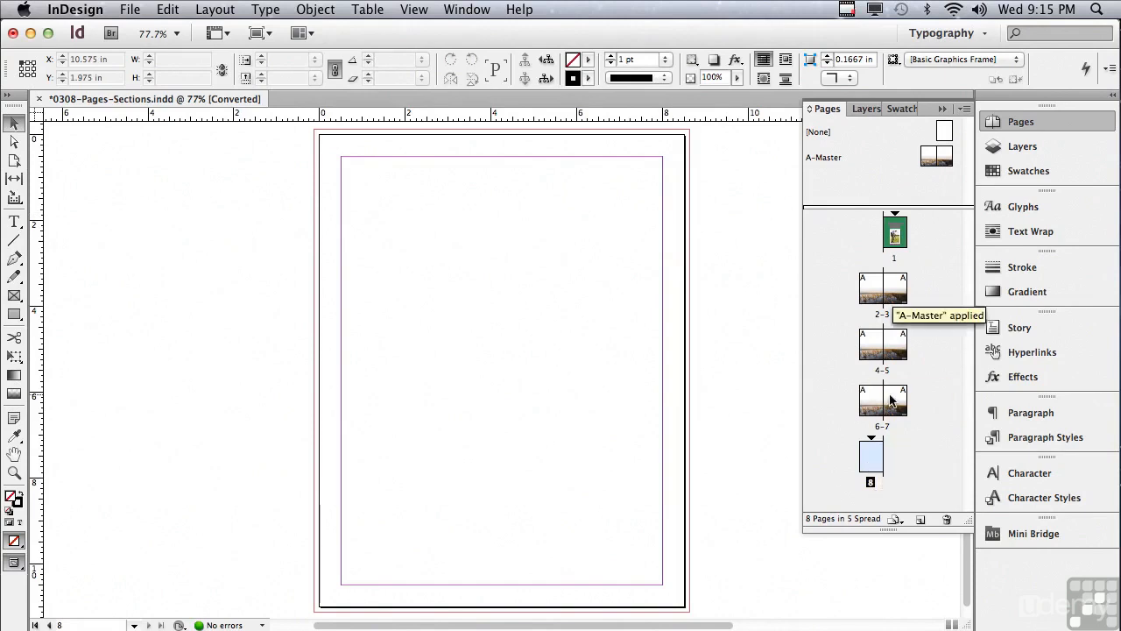
# - Try to move the blank last page in front of the cover, and undo the move
pyautogui.moveTo(872, 456); pyautogui.dragTo(875, 244)
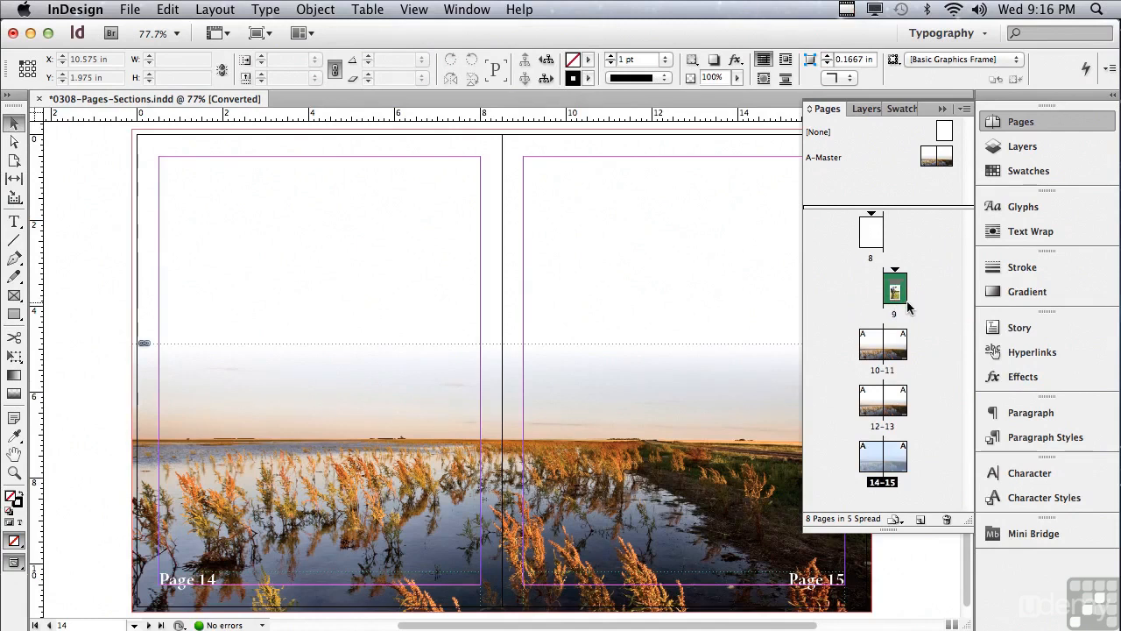
pyautogui.press('super+z')
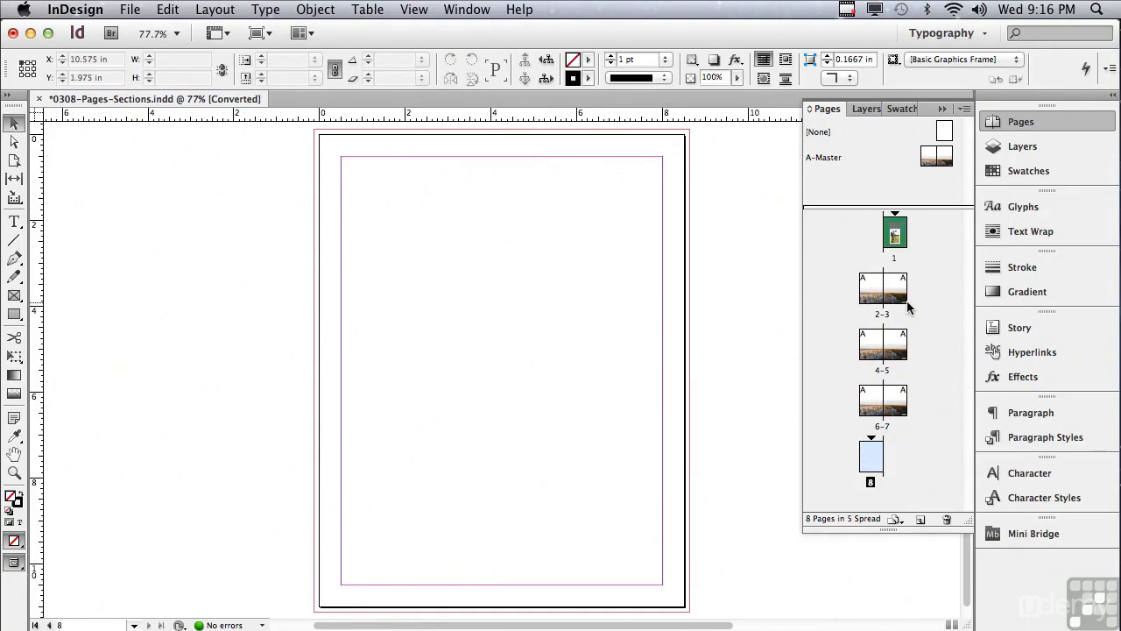
# - Disallow document page shuffling, and move the blank last page beside the cover so both form one spread
pyautogui.click(962, 108)
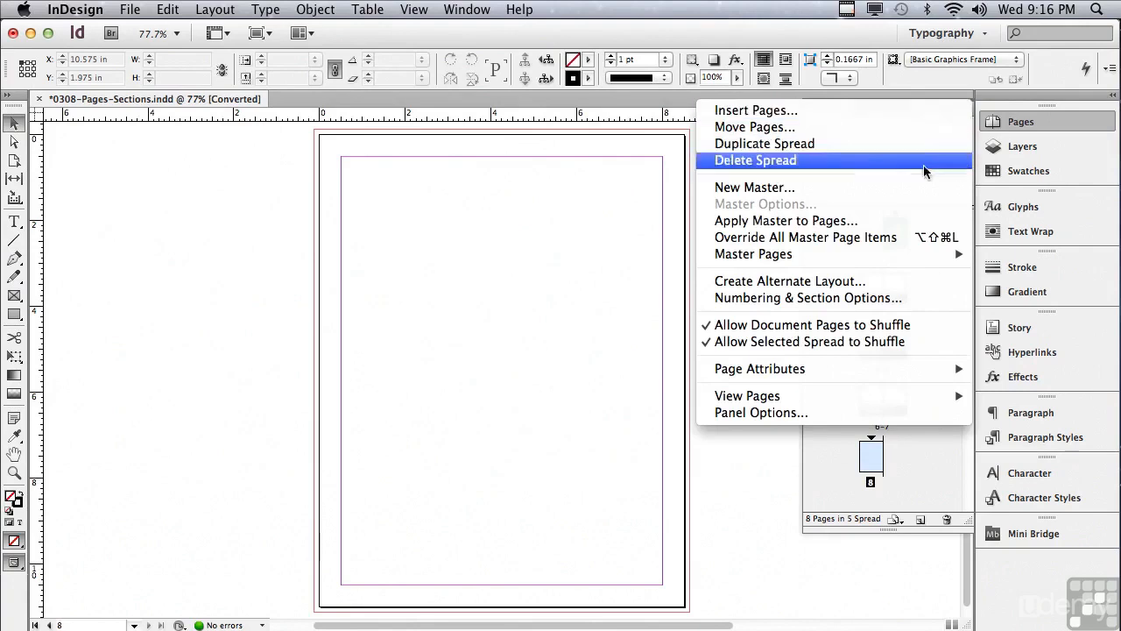
pyautogui.click(846, 330)
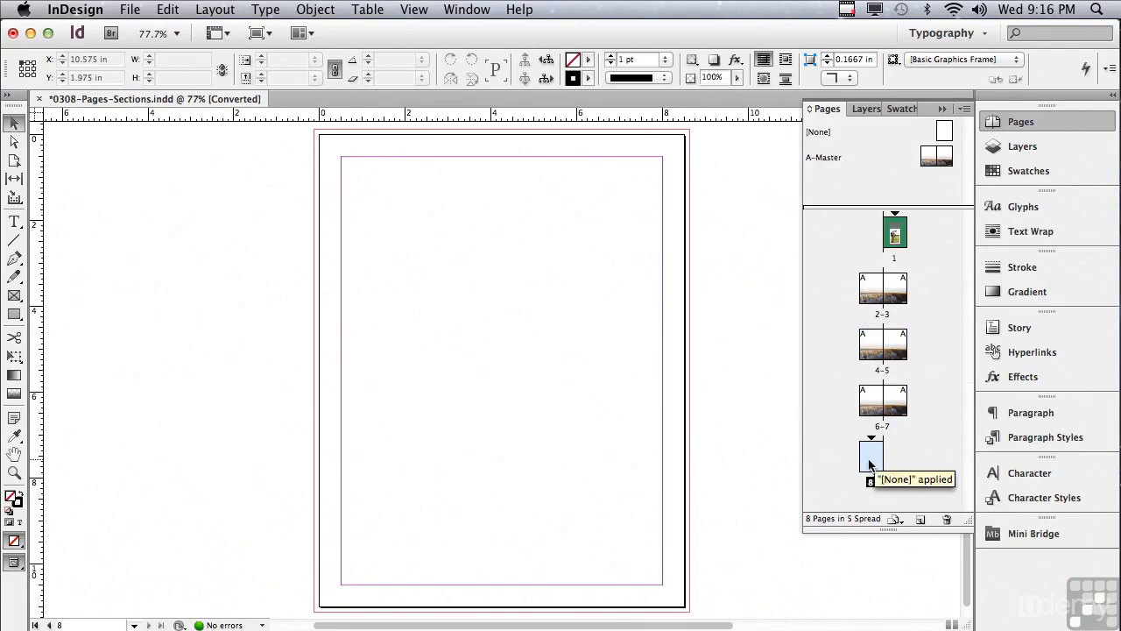
pyautogui.moveTo(869, 465); pyautogui.dragTo(877, 242)
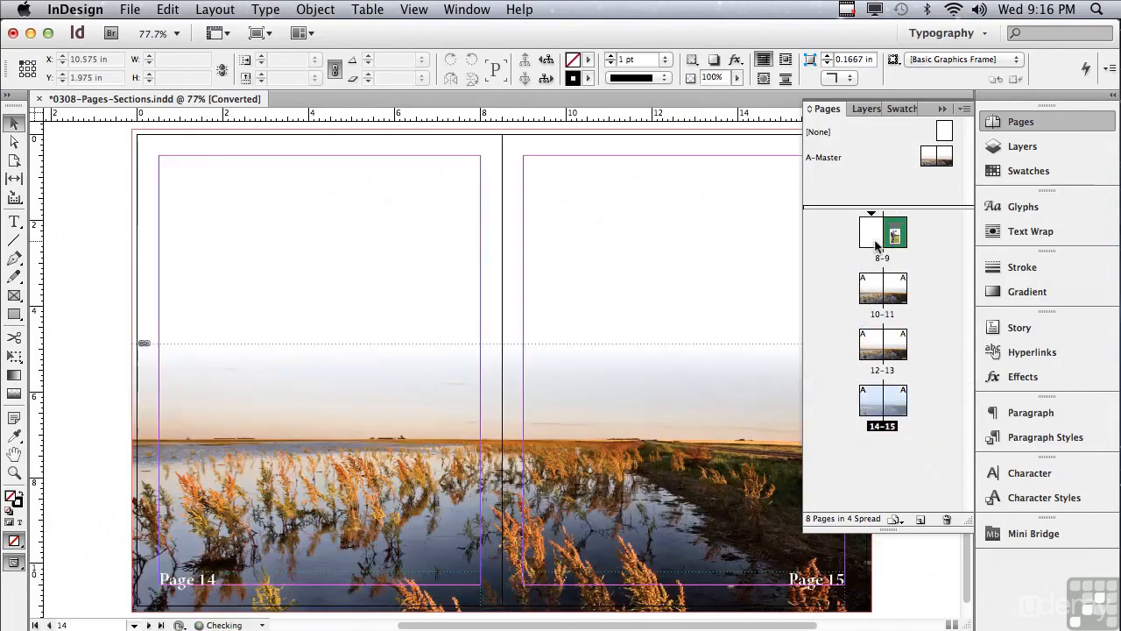
pyautogui.doubleClick(858, 260)
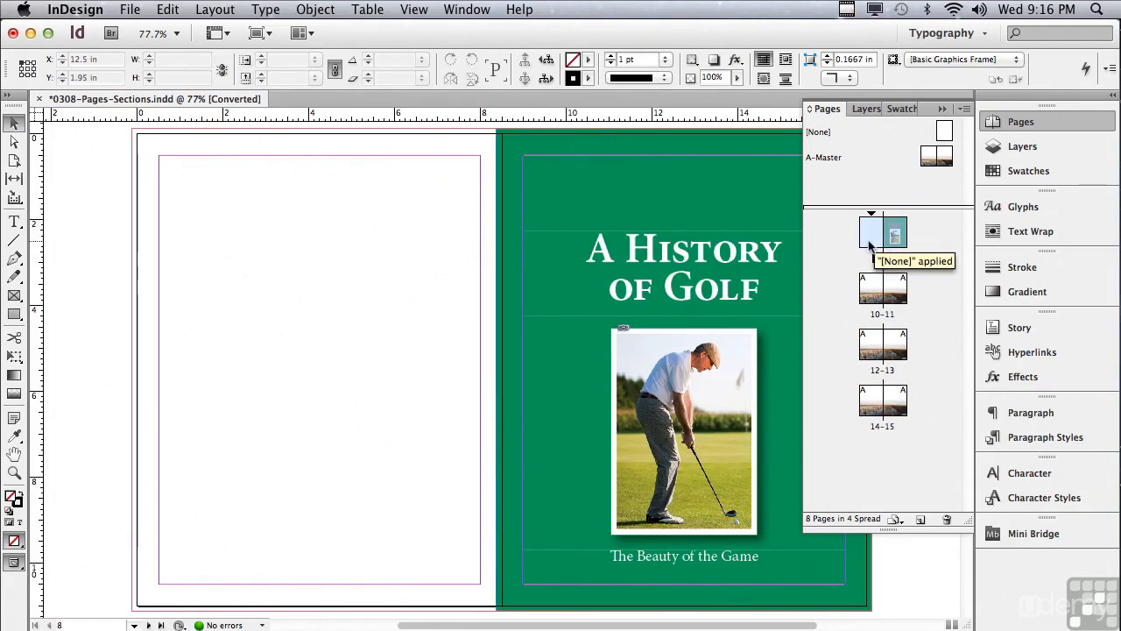
# - Start a new section on the cover page with its page numbering fixed to start at 1
pyautogui.doubleClick(895, 230)
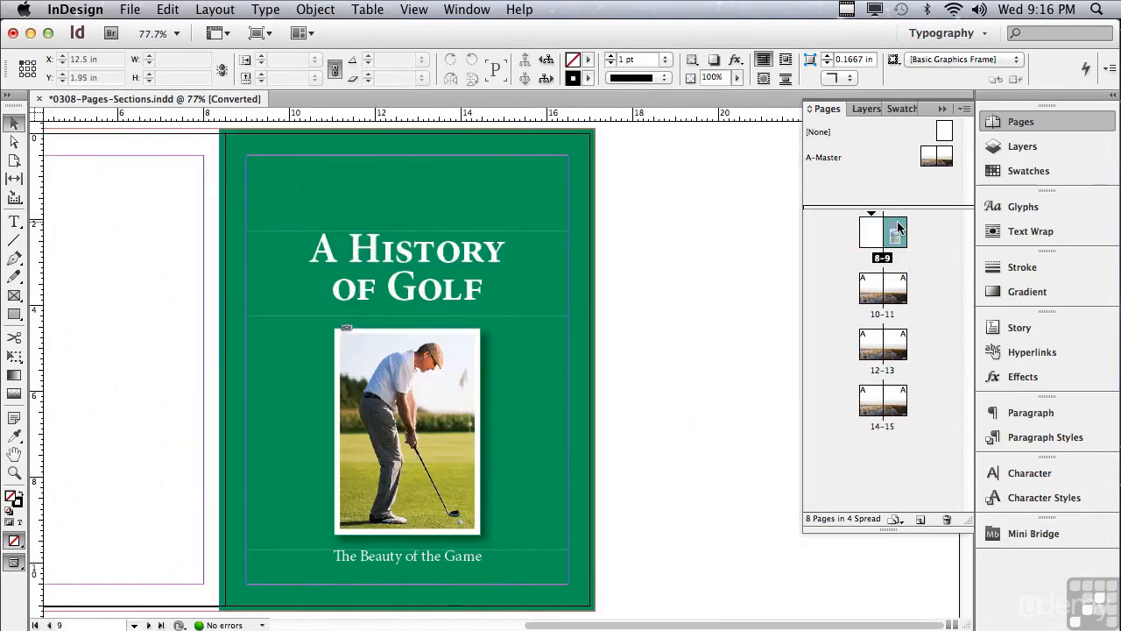
pyautogui.click(964, 108)
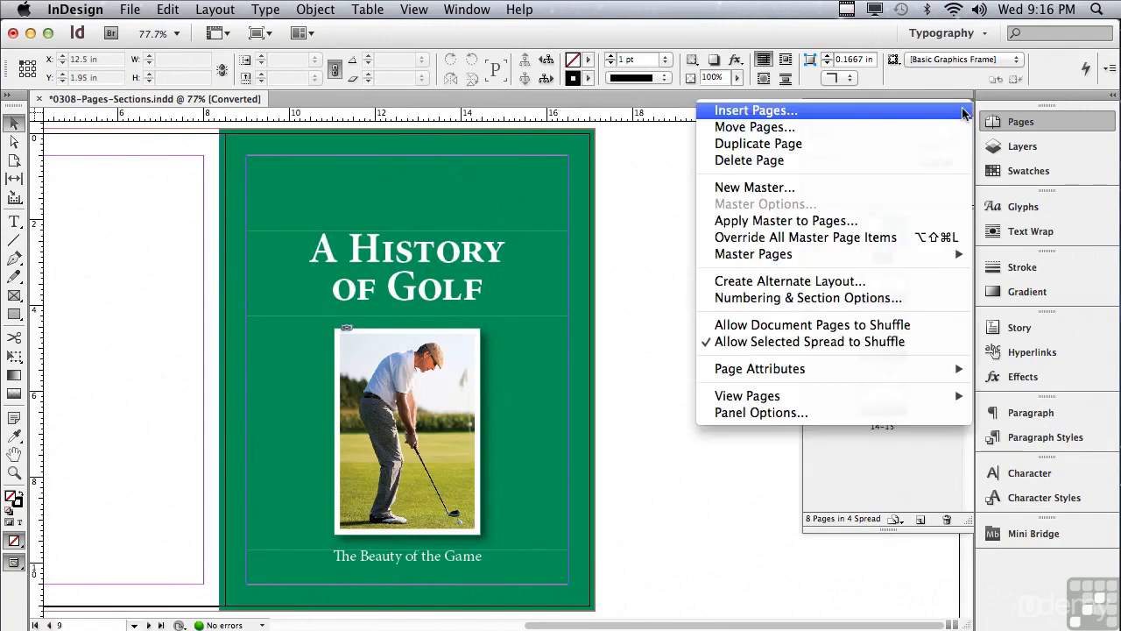
pyautogui.click(867, 298)
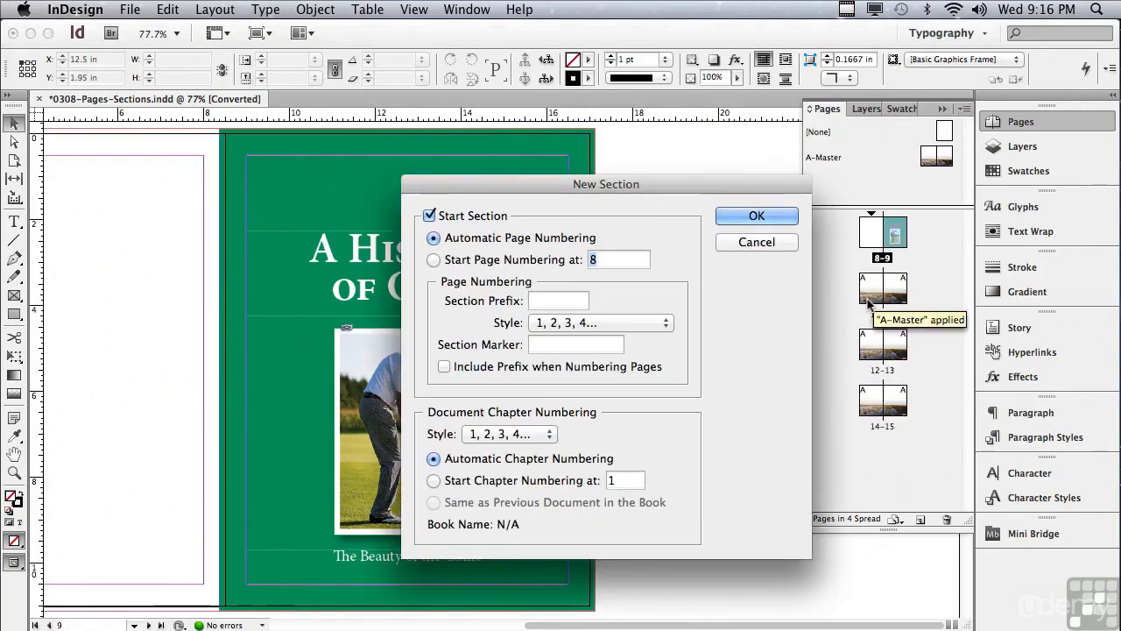
pyautogui.click(433, 261)
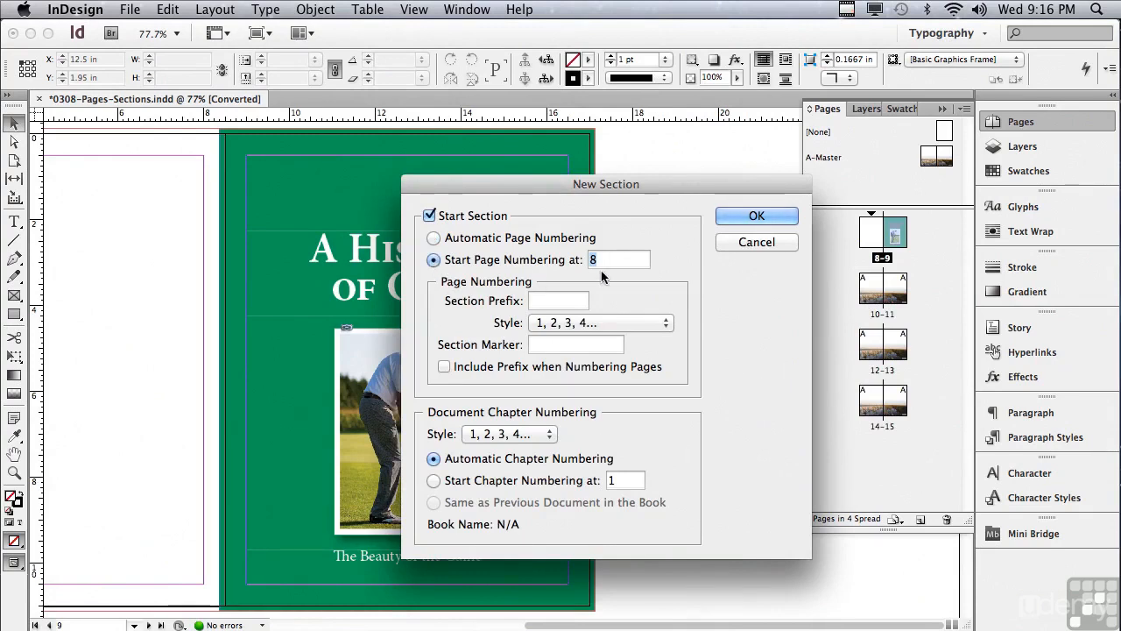
pyautogui.write('1')
pyautogui.click(730, 219)
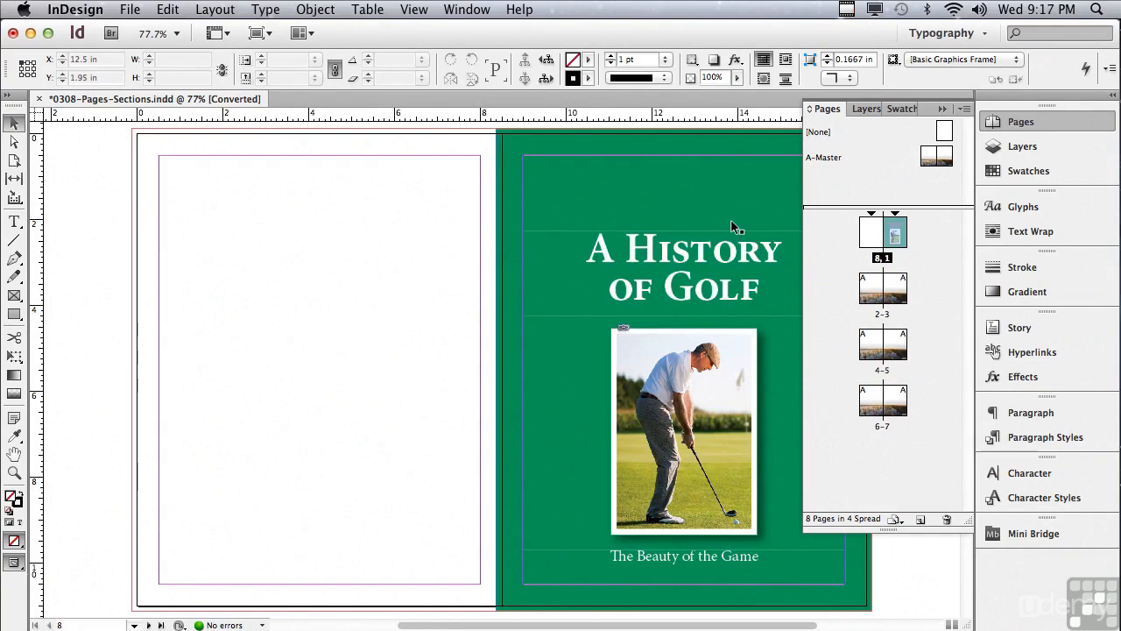
# - Stretch the cover's green background frame across the blank page to a width of 17.25 in
pyautogui.click(496, 296)
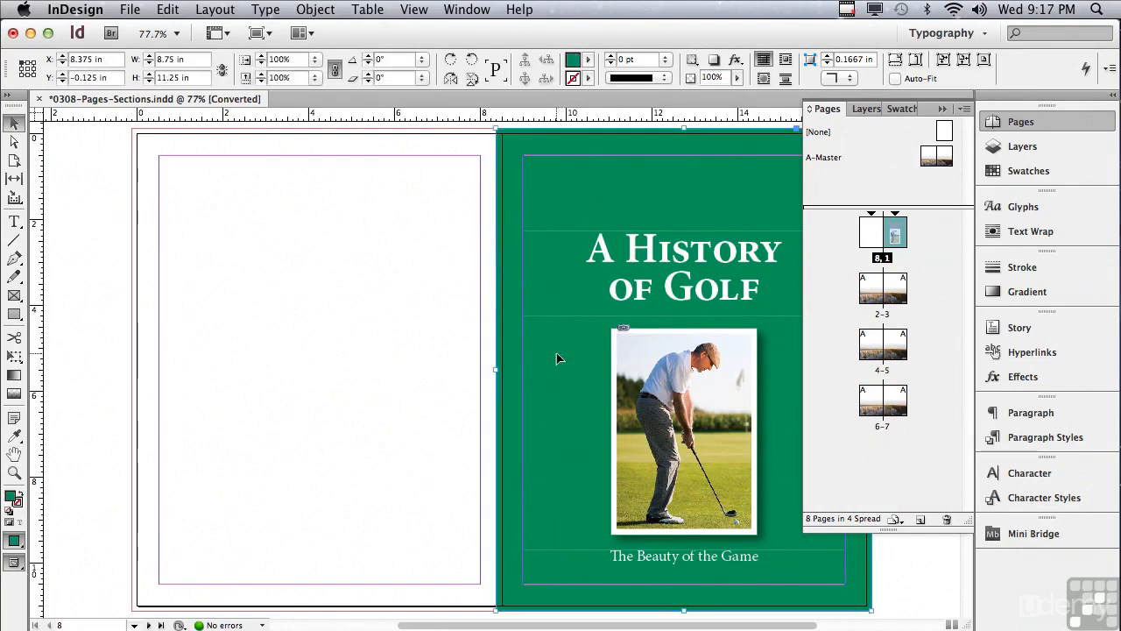
pyautogui.moveTo(447, 372); pyautogui.dragTo(129, 340)
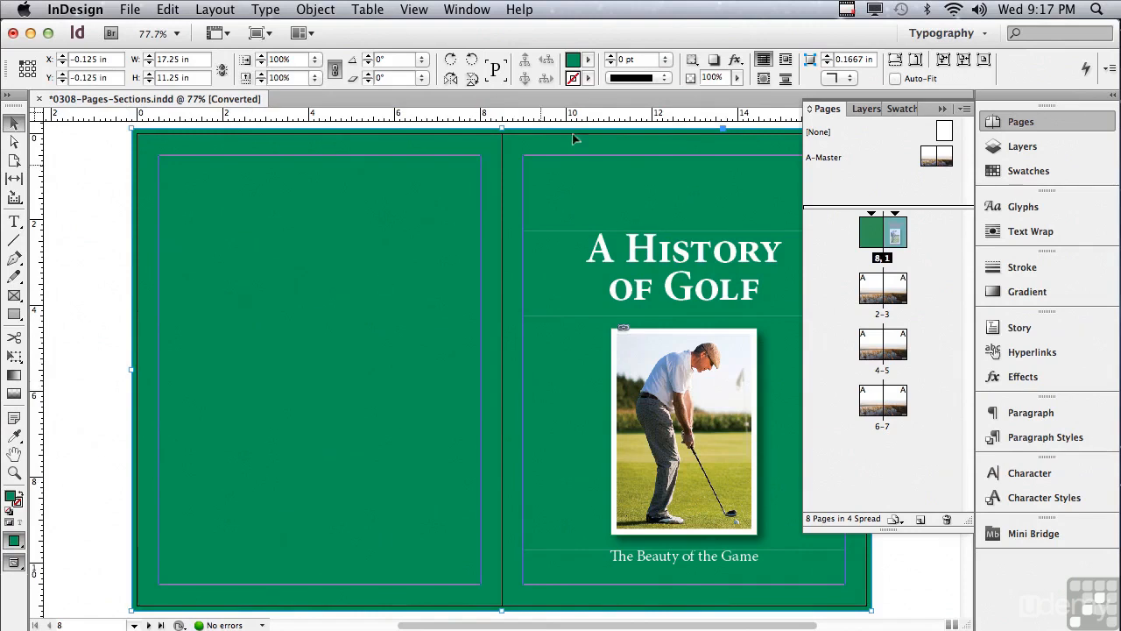
# - Change the background frame's fill to [Paper] and turn on Auto-Fit for it
pyautogui.click(589, 61)
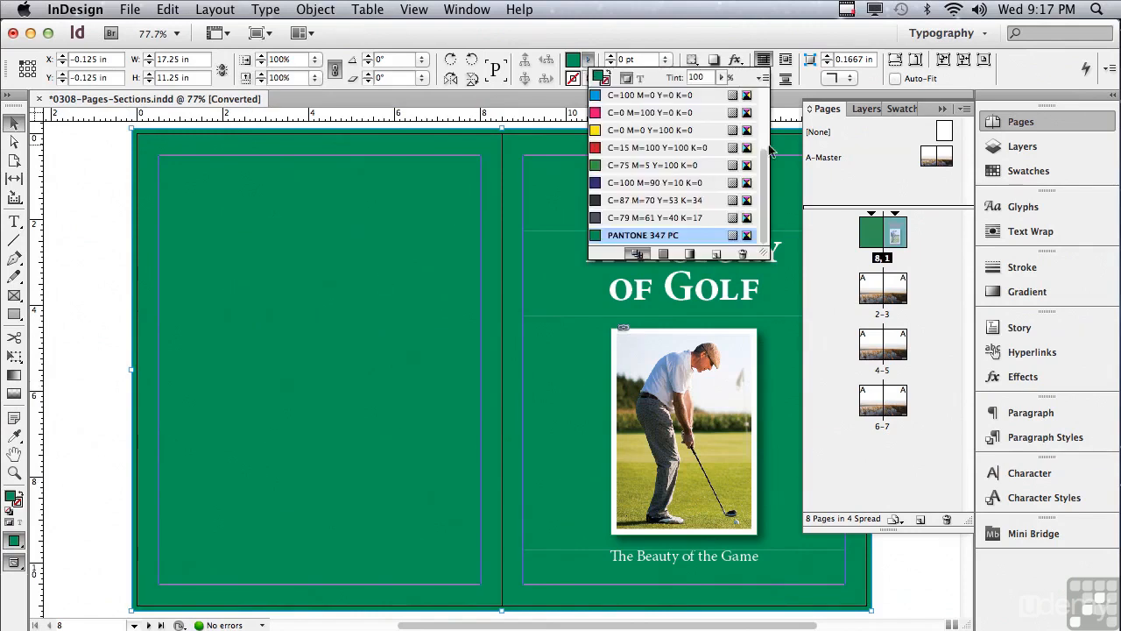
pyautogui.moveTo(765, 168); pyautogui.dragTo(767, 98)
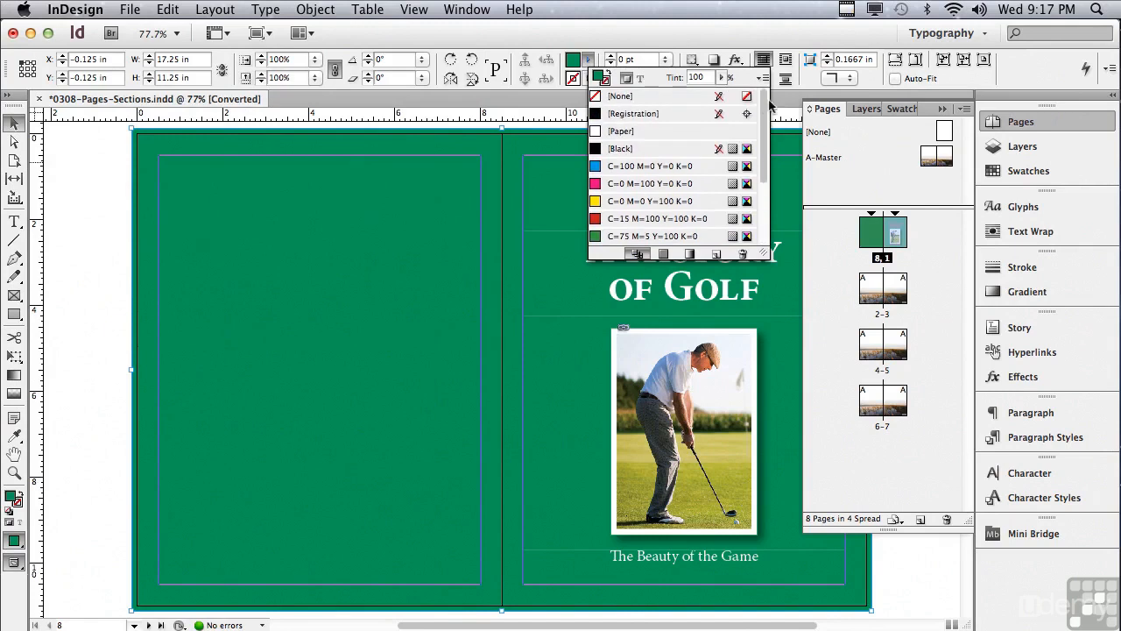
pyautogui.click(606, 131)
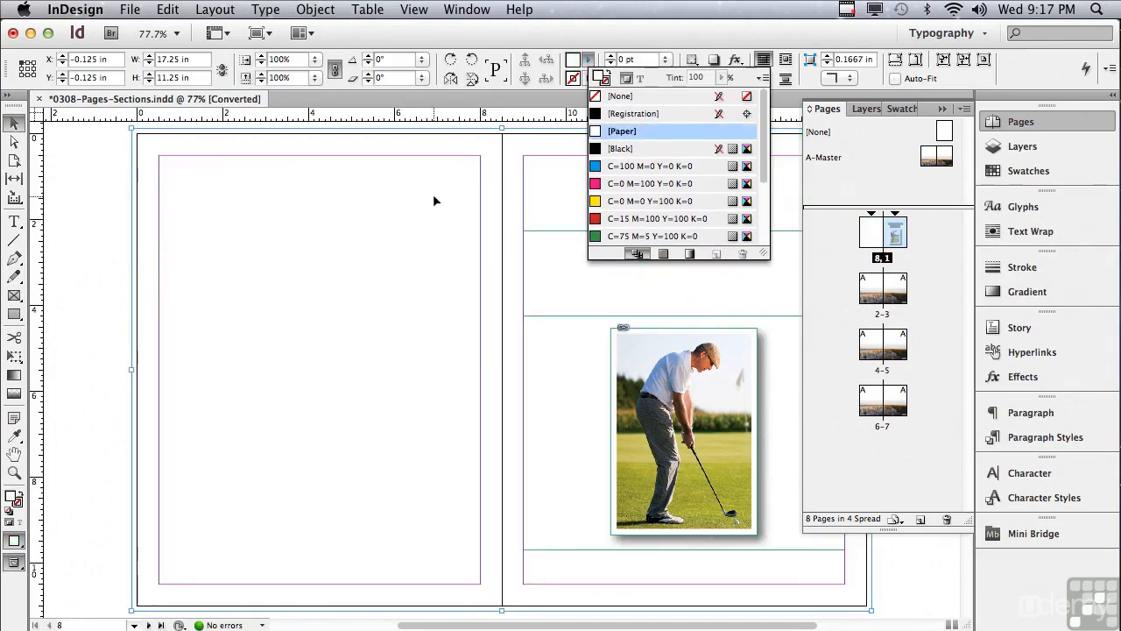
pyautogui.click(959, 78)
pyautogui.click(959, 78)
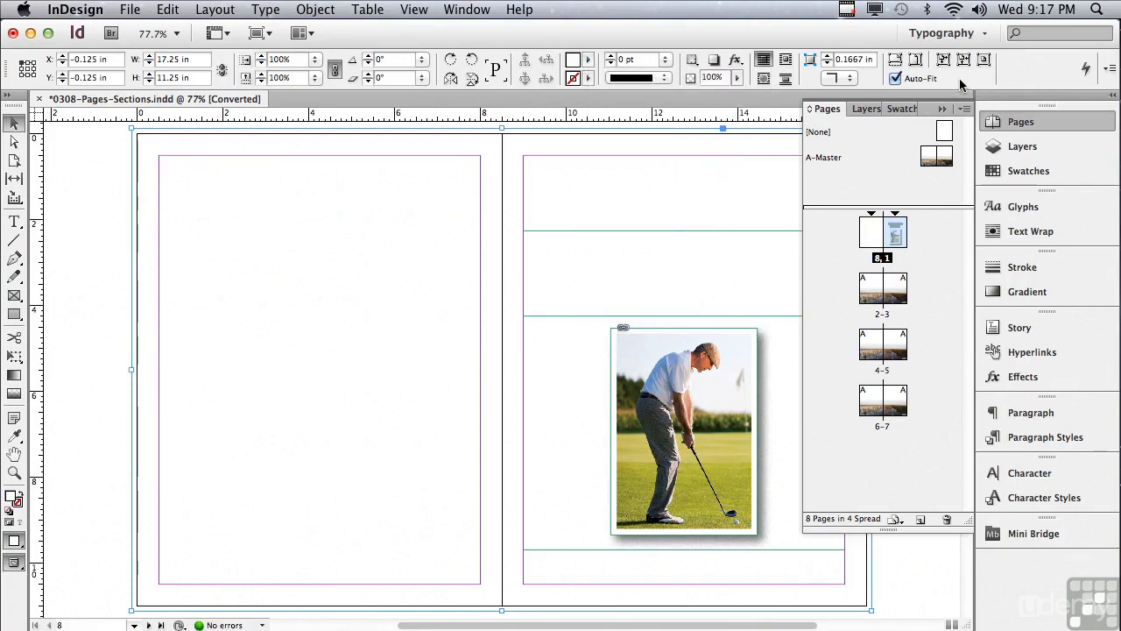
# - Place 127_2799143.JPG from Mini Bridge into the background frame and preview the spread without guides
pyautogui.click(466, 13)
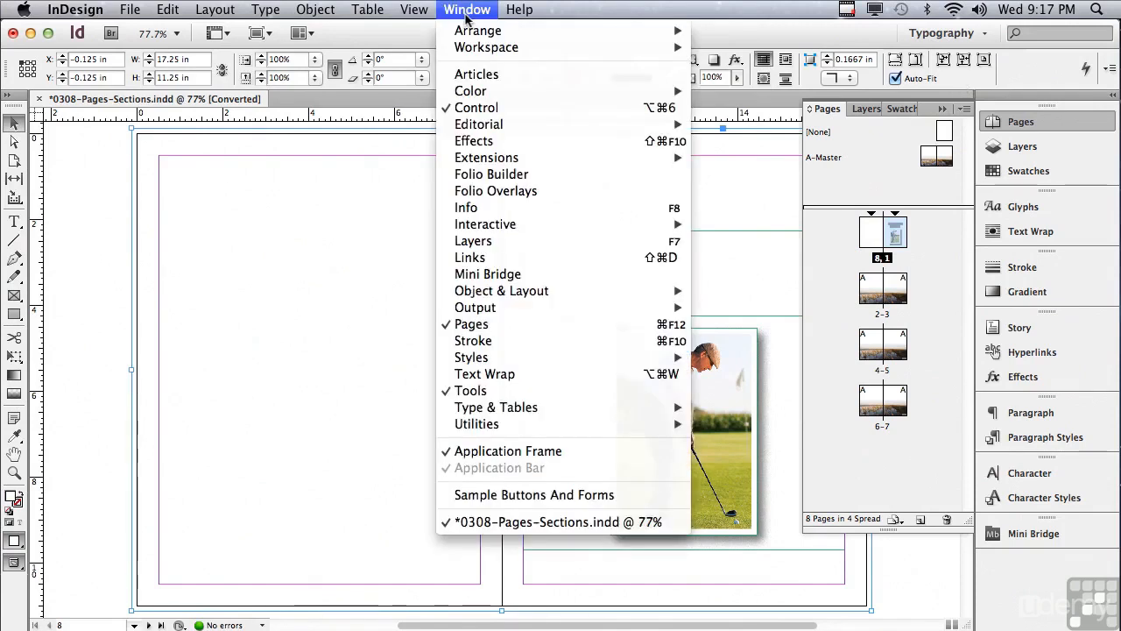
pyautogui.click(492, 273)
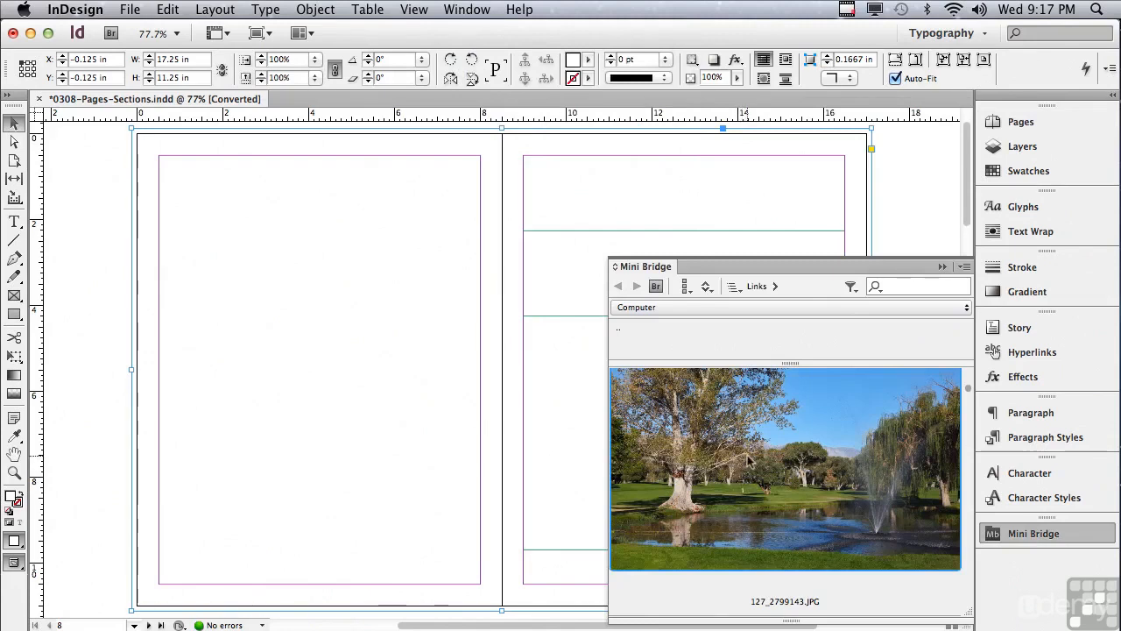
pyautogui.moveTo(750, 460); pyautogui.dragTo(405, 422)
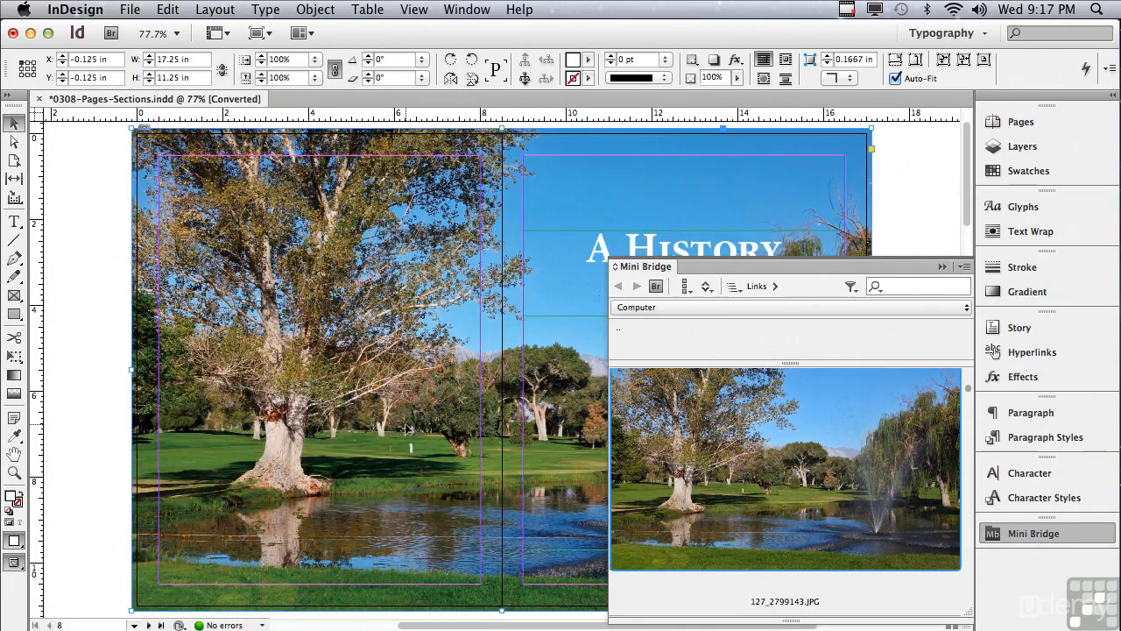
pyautogui.click(942, 267)
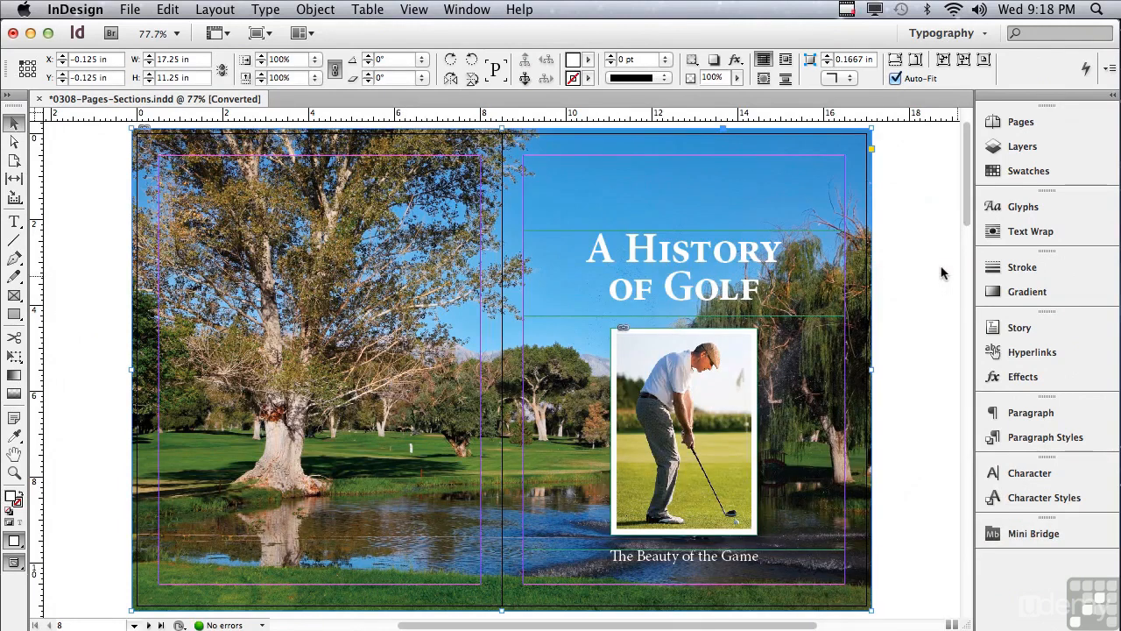
pyautogui.press('w')
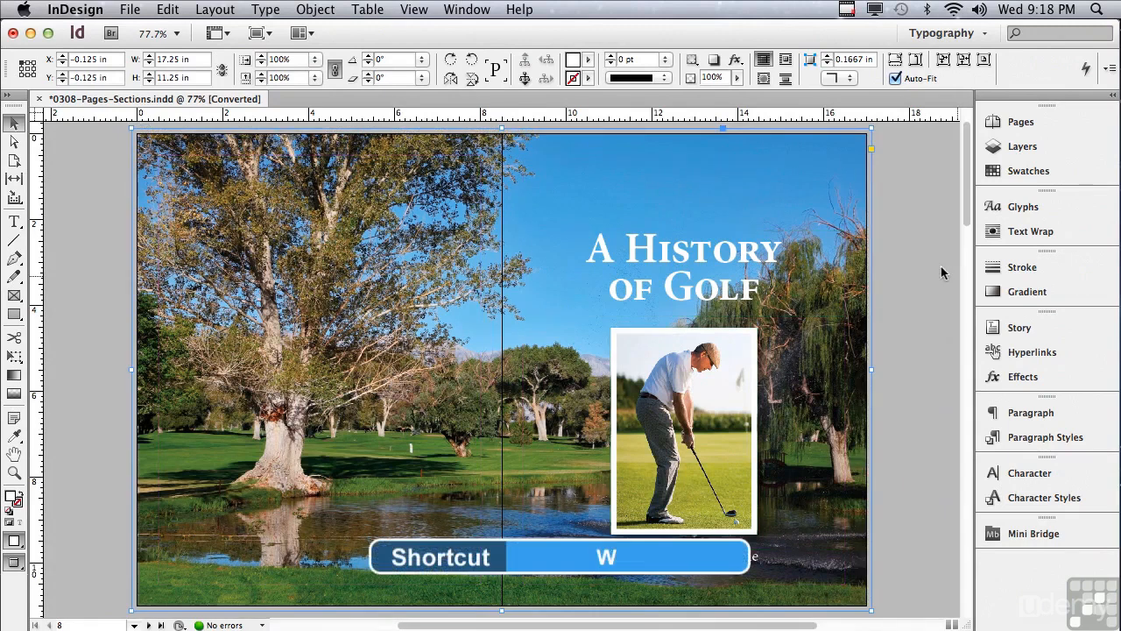